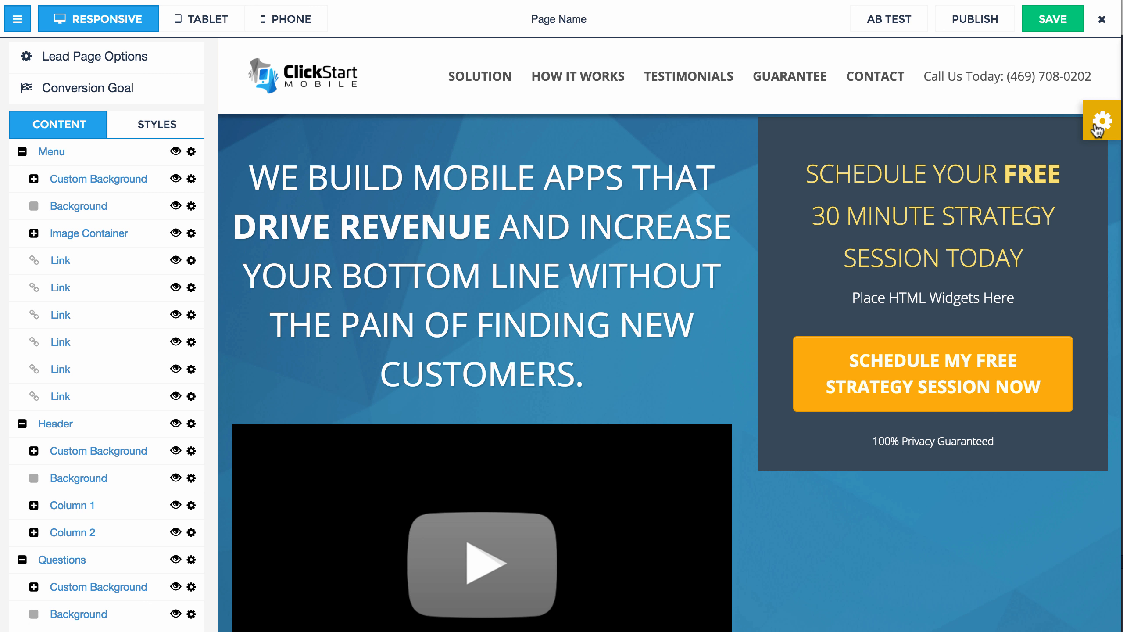
Open the template's control panel, view its how-to video window and close the video again.
{"action": "left_click", "coordinate": [1099, 129]}
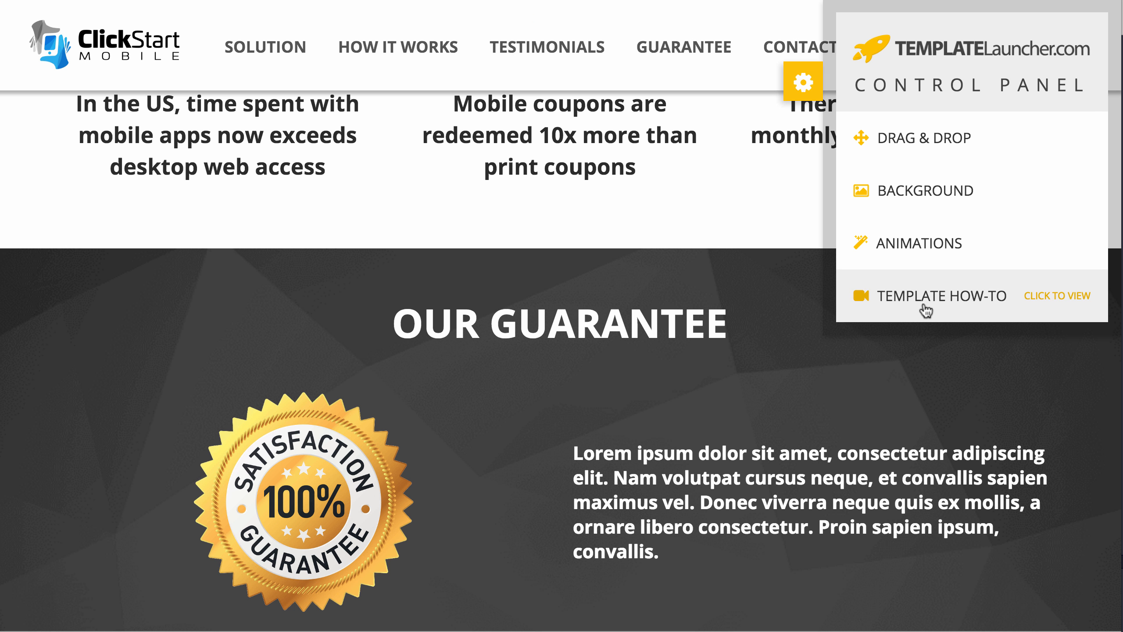
{"action": "left_click", "coordinate": [919, 304]}
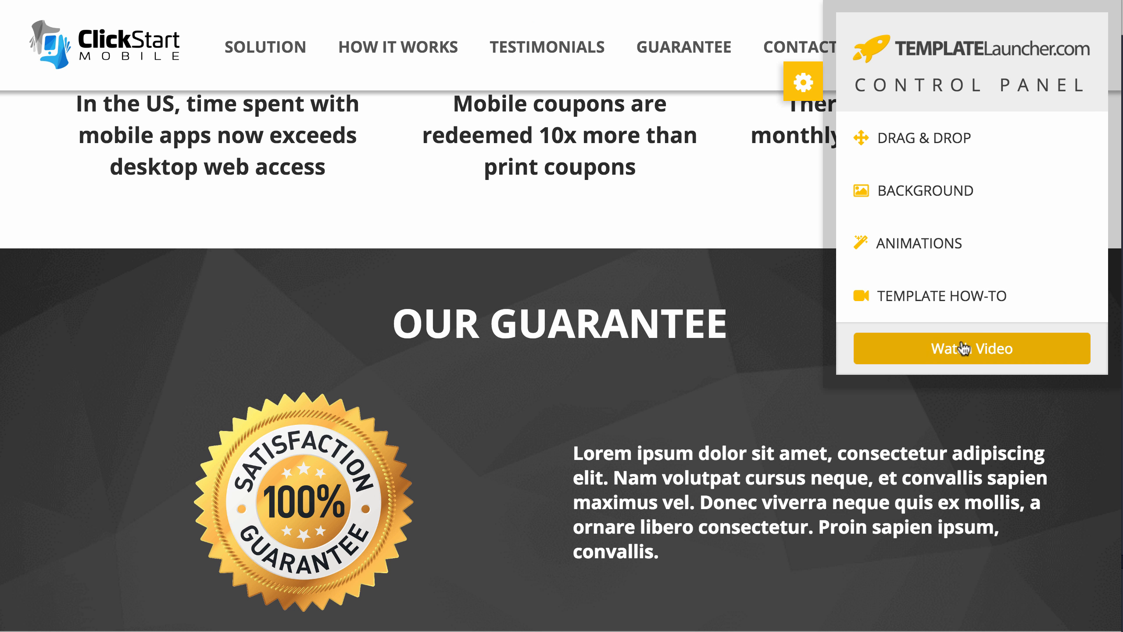
{"action": "left_click", "coordinate": [900, 302]}
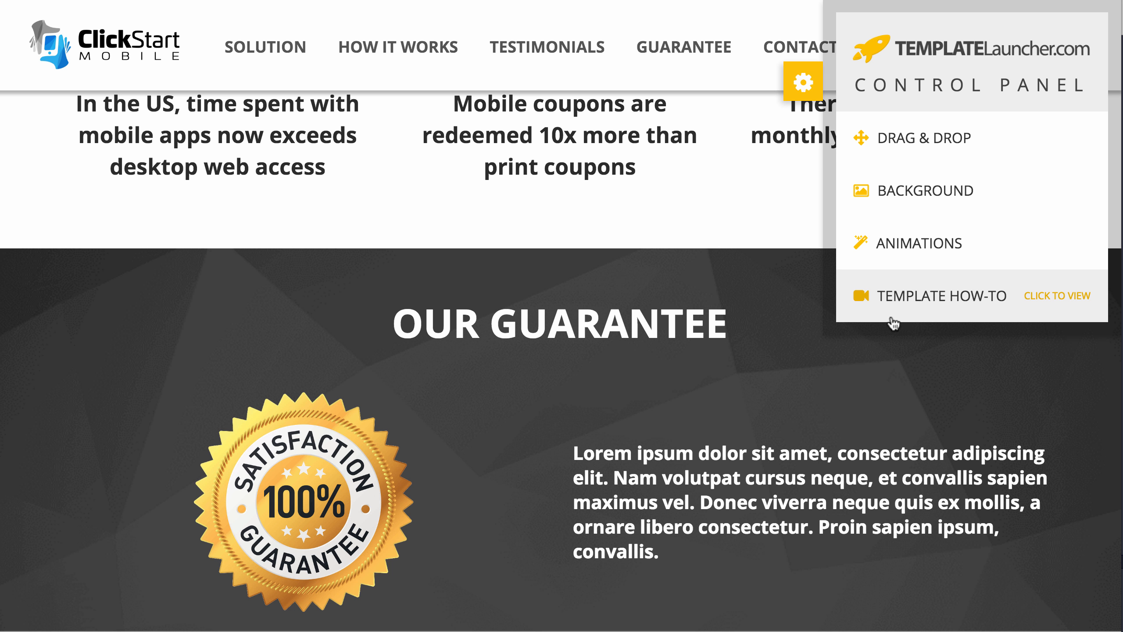
{"action": "left_click", "coordinate": [936, 310]}
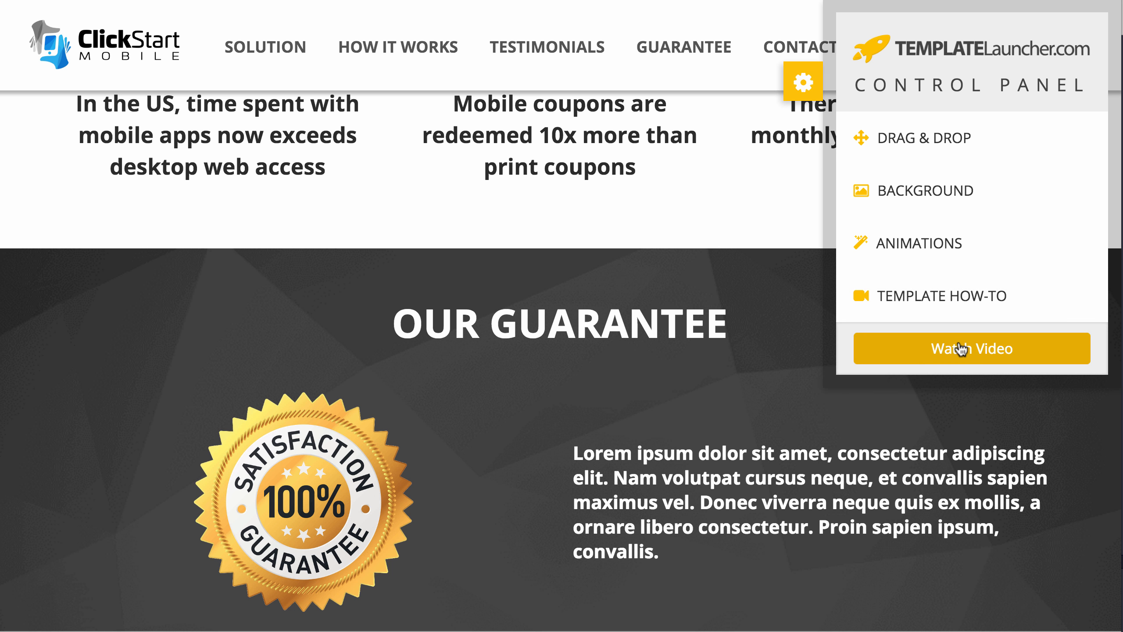
{"action": "left_click", "coordinate": [960, 349]}
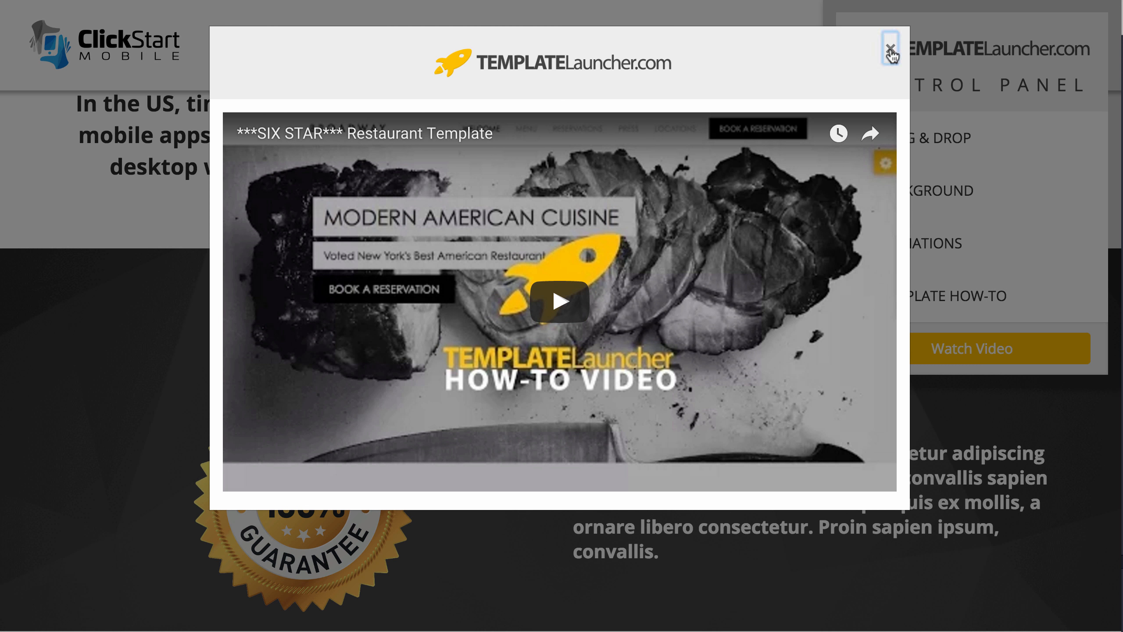
{"action": "left_click", "coordinate": [887, 49]}
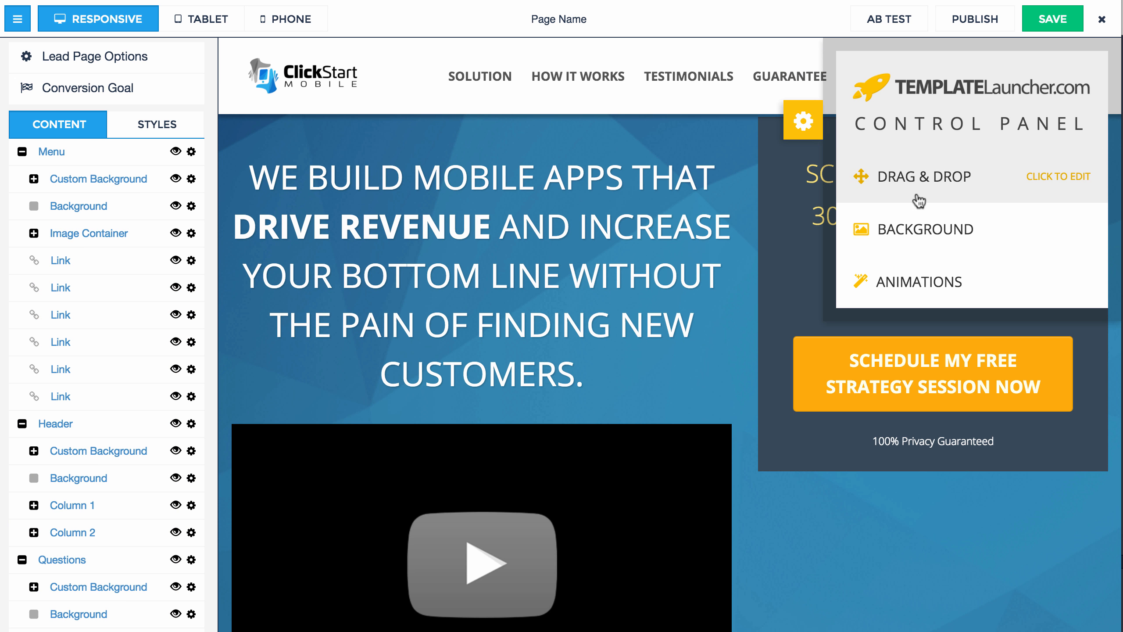
Reorder the sections by moving Header below Questions, and return Header to its place above Questions.
{"action": "left_click", "coordinate": [954, 183]}
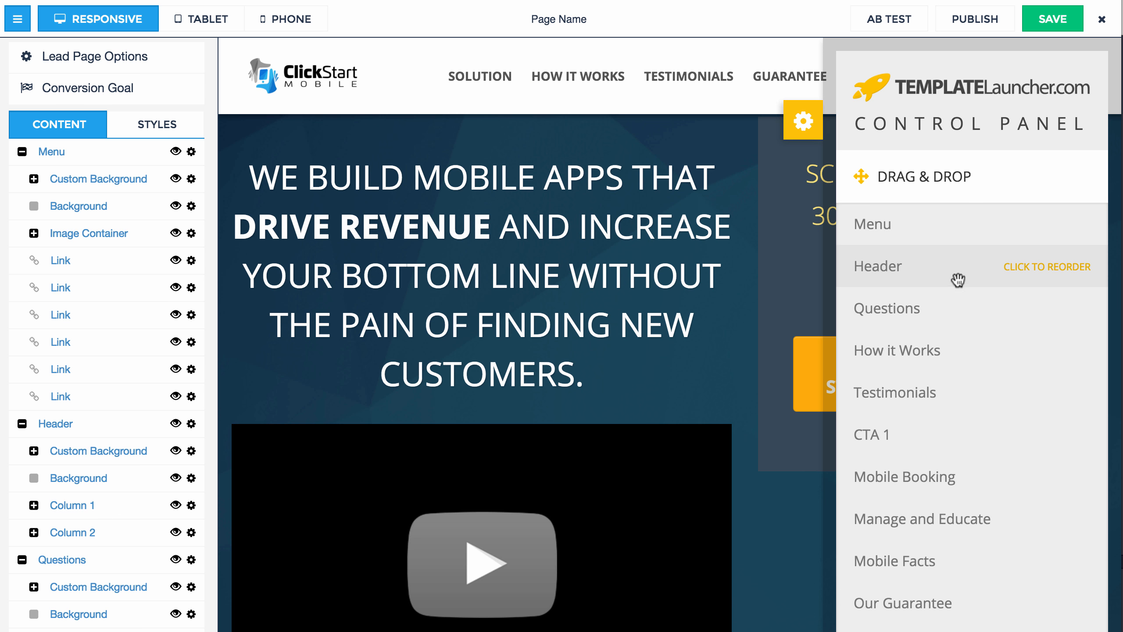
{"action": "left_click_drag", "start_coordinate": [960, 298], "coordinate": [918, 266]}
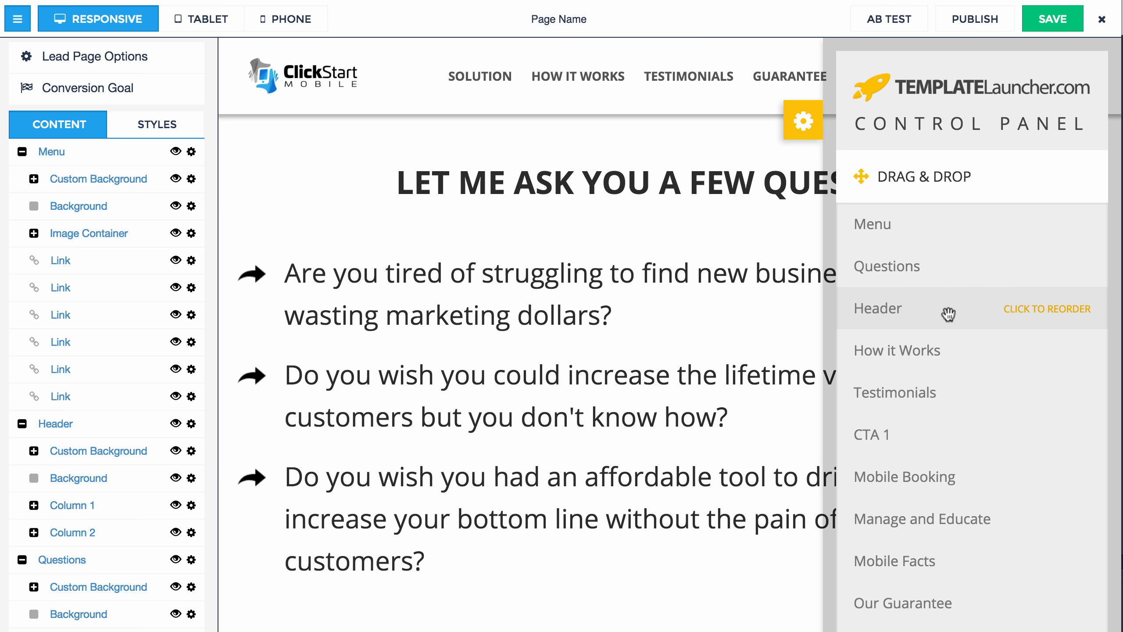
{"action": "left_click_drag", "start_coordinate": [985, 311], "coordinate": [973, 260]}
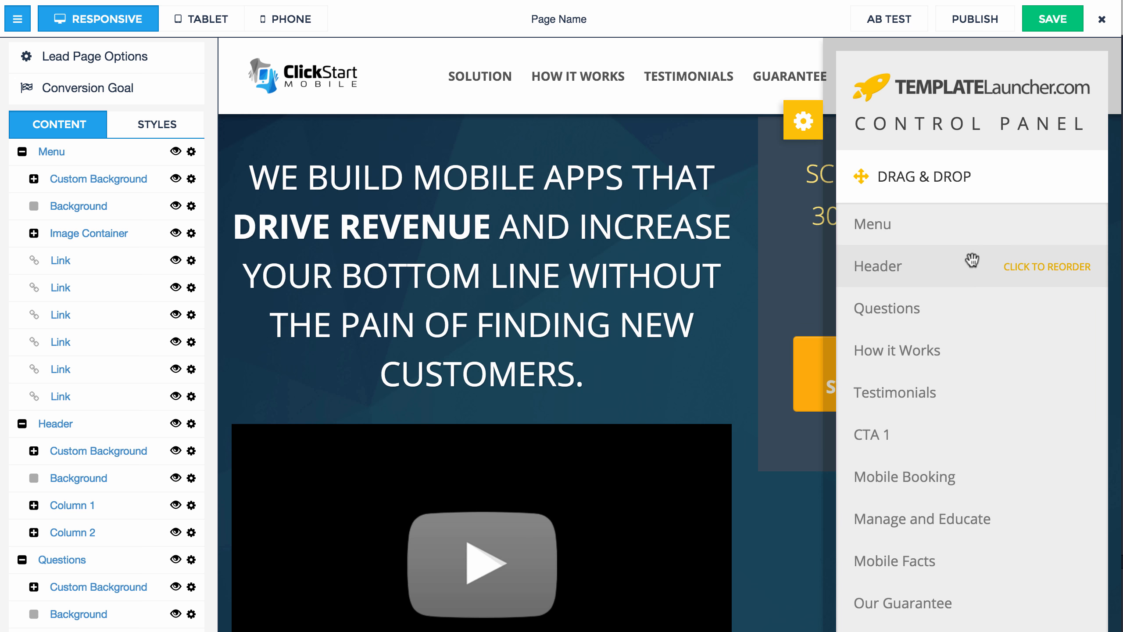
{"action": "left_click", "coordinate": [932, 274]}
{"action": "left_click", "coordinate": [931, 275]}
{"action": "left_click", "coordinate": [948, 266]}
{"action": "mouse_move", "coordinate": [996, 308]}
{"action": "left_mouse_down"}
{"action": "mouse_move", "coordinate": [1003, 351]}
{"action": "mouse_move", "coordinate": [991, 367]}
{"action": "mouse_move", "coordinate": [960, 359]}
{"action": "mouse_move", "coordinate": [993, 311]}
{"action": "mouse_move", "coordinate": [986, 300]}
{"action": "left_mouse_up"}
{"action": "left_click", "coordinate": [934, 266]}
Look through the reorderable section list down to Footer Bottom and collapse the list.
{"action": "scroll", "coordinate": [954, 324], "scroll_direction": "down", "scroll_amount": 2}
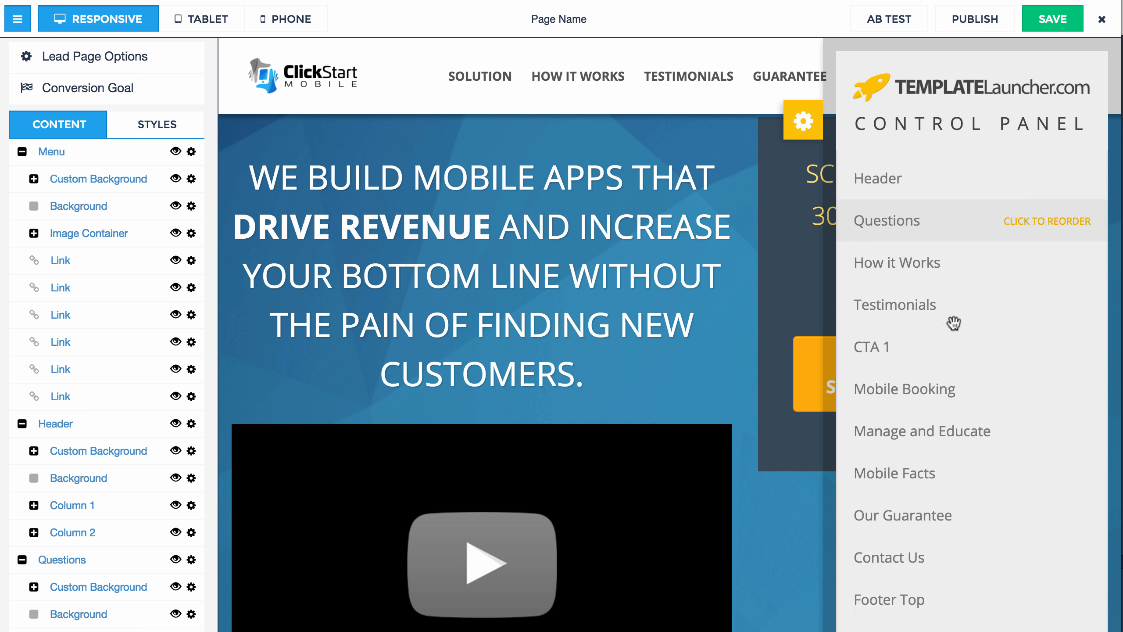
{"action": "scroll", "coordinate": [954, 324], "scroll_direction": "down", "scroll_amount": 2}
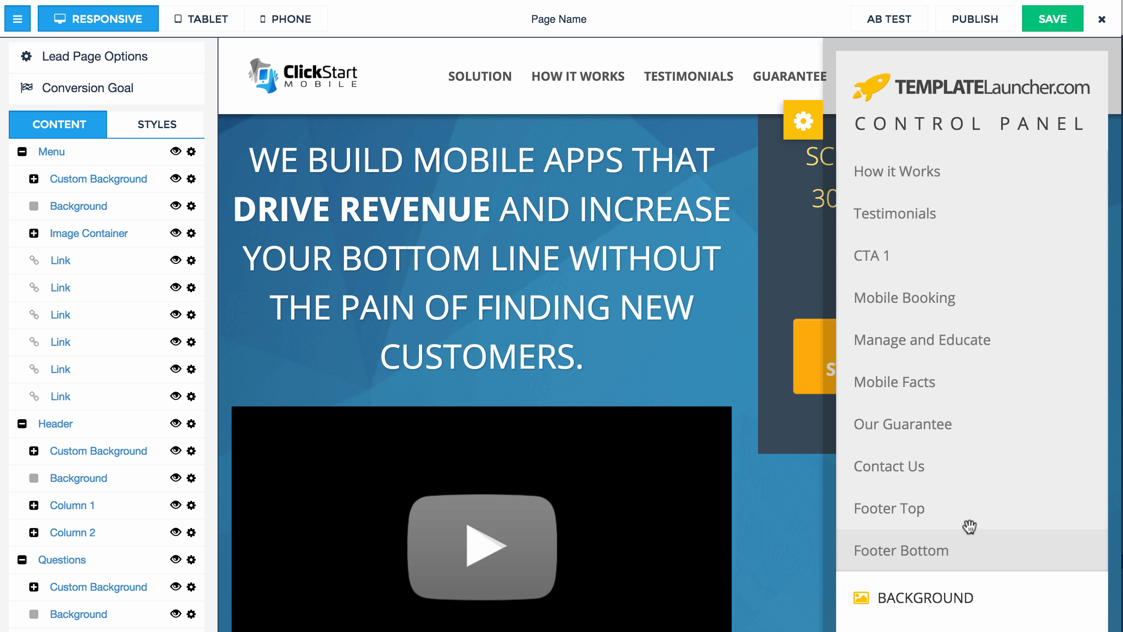
{"action": "scroll", "coordinate": [923, 334], "scroll_direction": "up", "scroll_amount": 5}
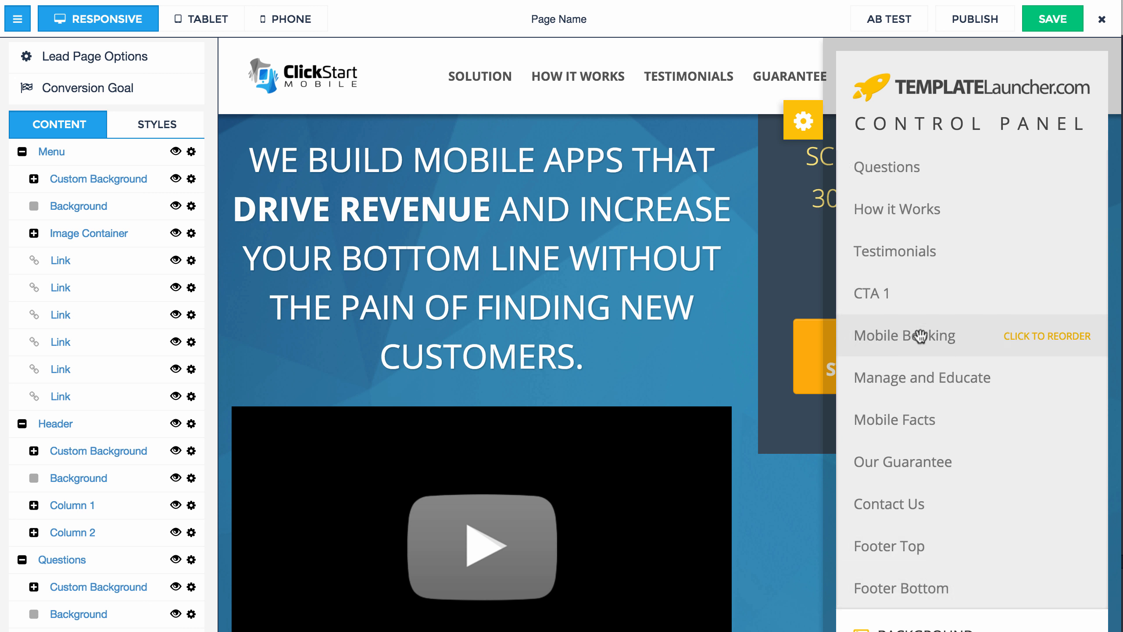
{"action": "left_click", "coordinate": [860, 181]}
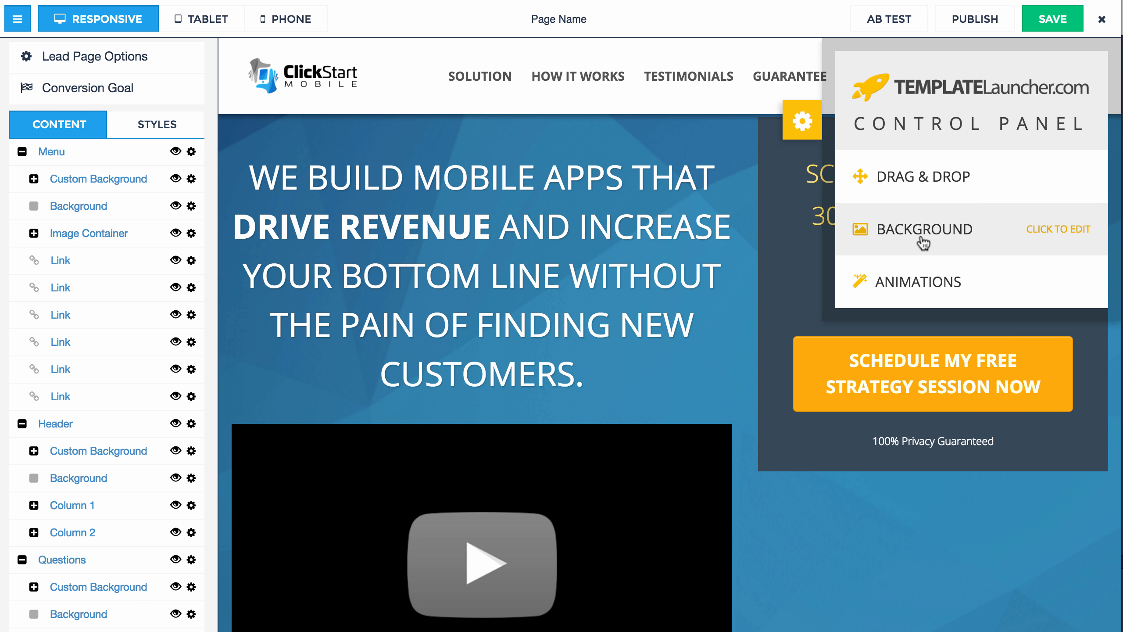
Open the Header section's background settings, hide the content sidebar and look through the image options.
{"action": "left_click", "coordinate": [922, 244]}
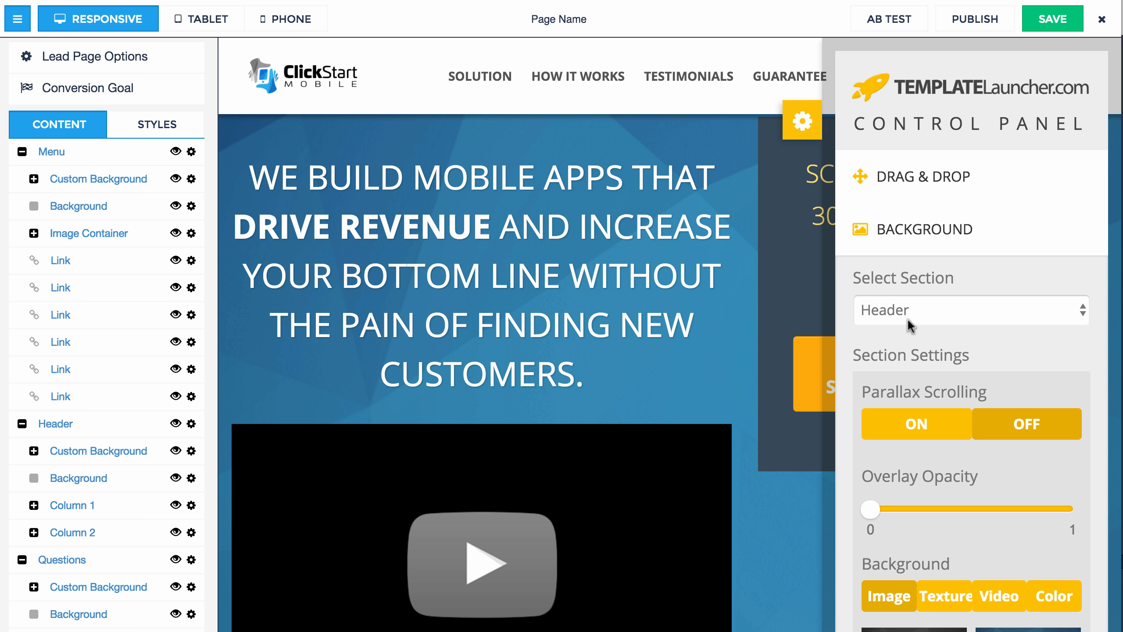
{"action": "left_click", "coordinate": [18, 19]}
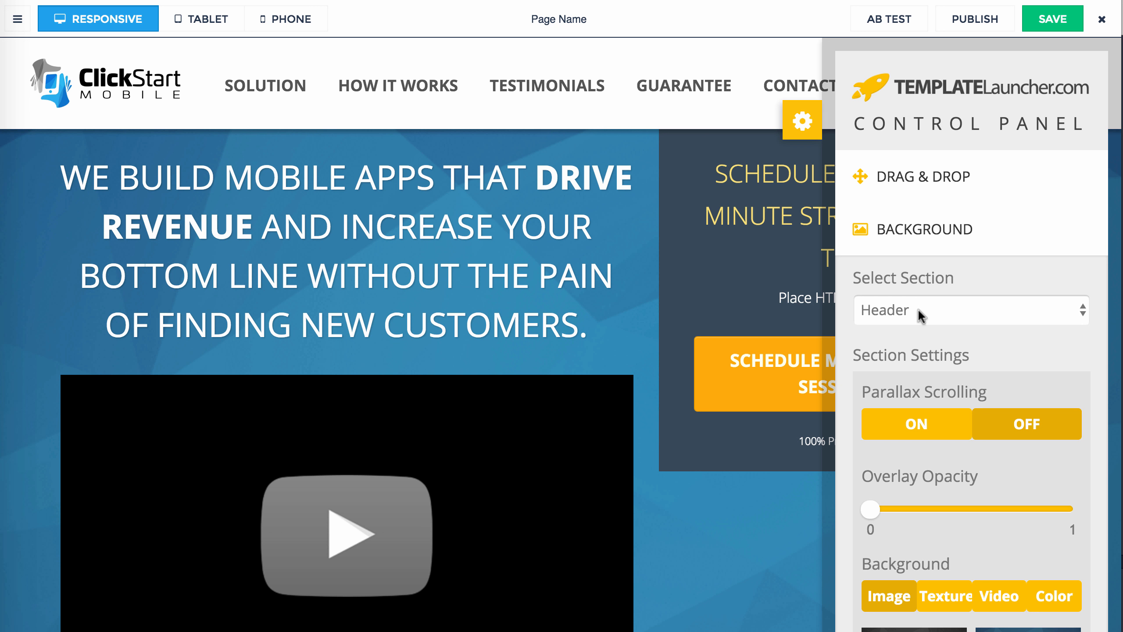
{"action": "scroll", "coordinate": [935, 321], "scroll_direction": "down", "scroll_amount": 8}
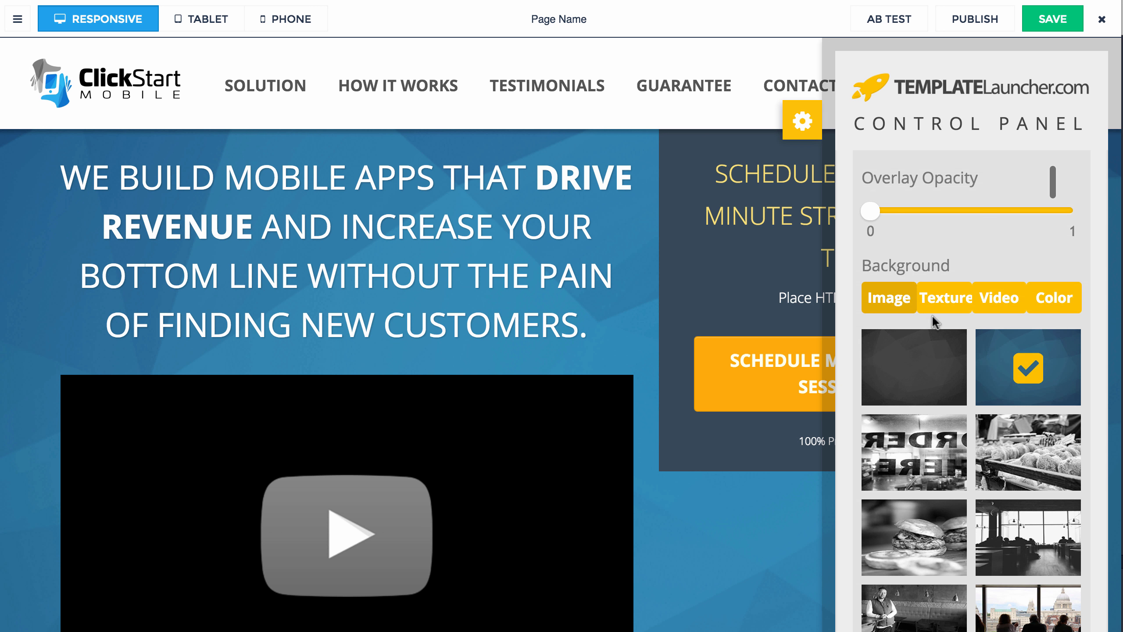
{"action": "scroll", "coordinate": [934, 323], "scroll_direction": "up", "scroll_amount": 2}
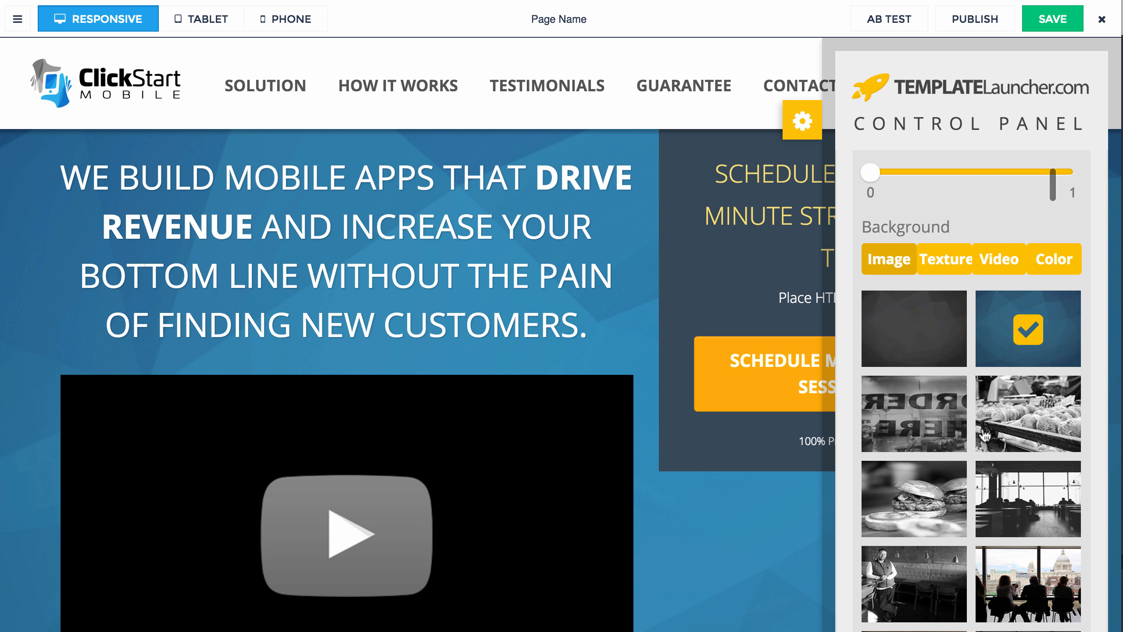
{"action": "scroll", "coordinate": [935, 393], "scroll_direction": "down", "scroll_amount": 2}
{"action": "scroll", "coordinate": [936, 393], "scroll_direction": "up", "scroll_amount": 3}
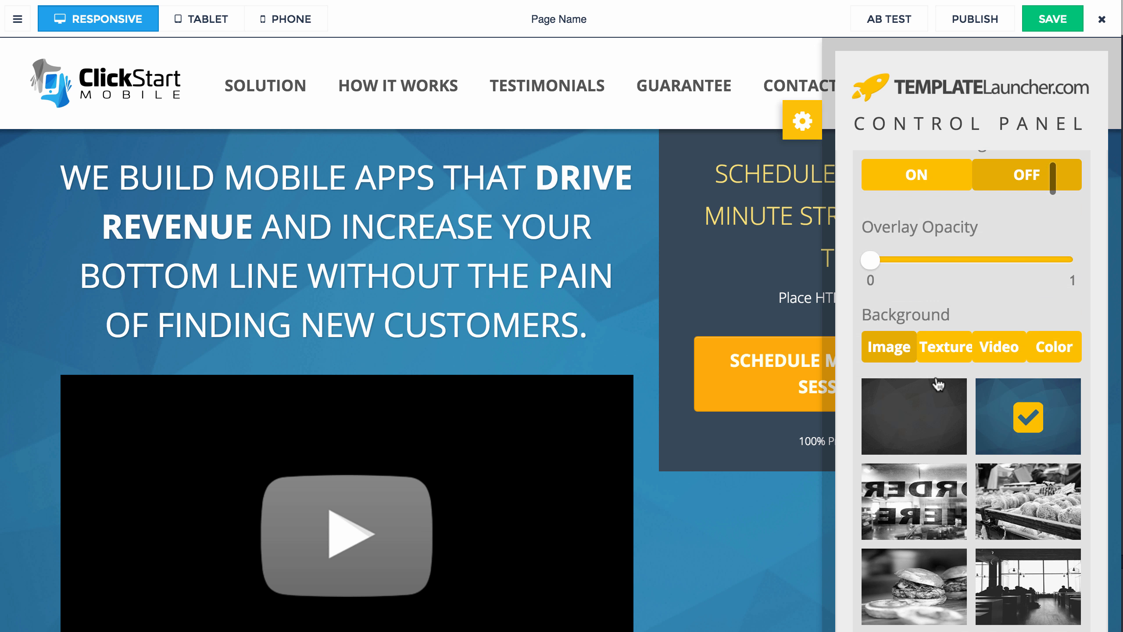
{"action": "scroll", "coordinate": [929, 381], "scroll_direction": "down", "scroll_amount": 4}
Try the reversed "ORDER HERE" photo, the dark grey polygon image and the colour burger photo as the Header background.
{"action": "left_click", "coordinate": [920, 357]}
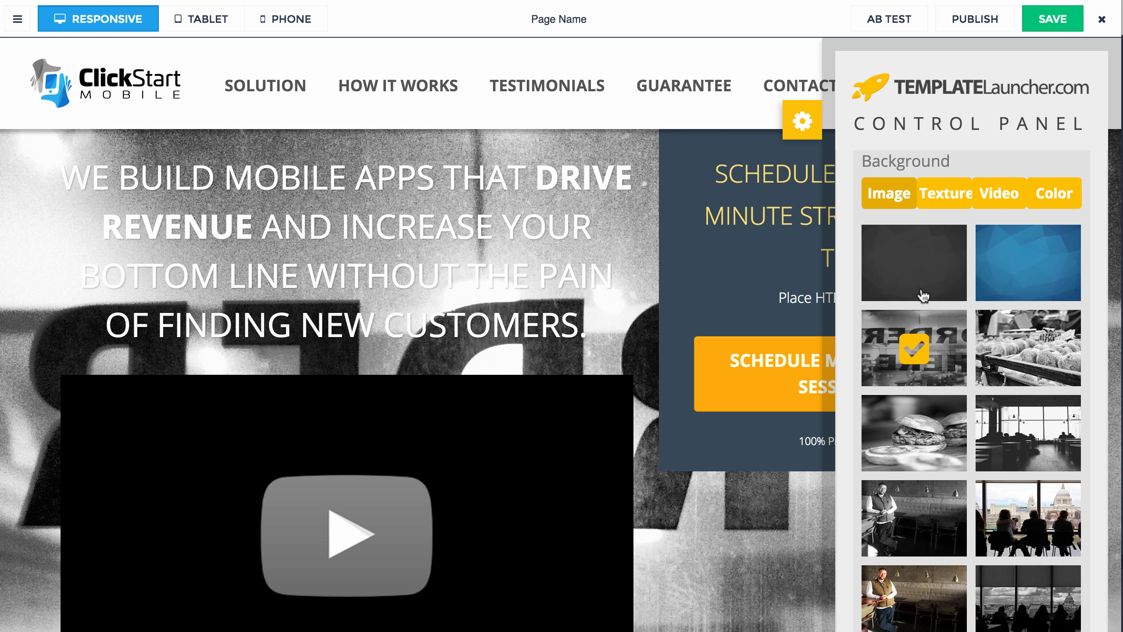
{"action": "left_click", "coordinate": [923, 293]}
{"action": "scroll", "coordinate": [986, 367], "scroll_direction": "down", "scroll_amount": 3}
{"action": "left_click", "coordinate": [988, 369]}
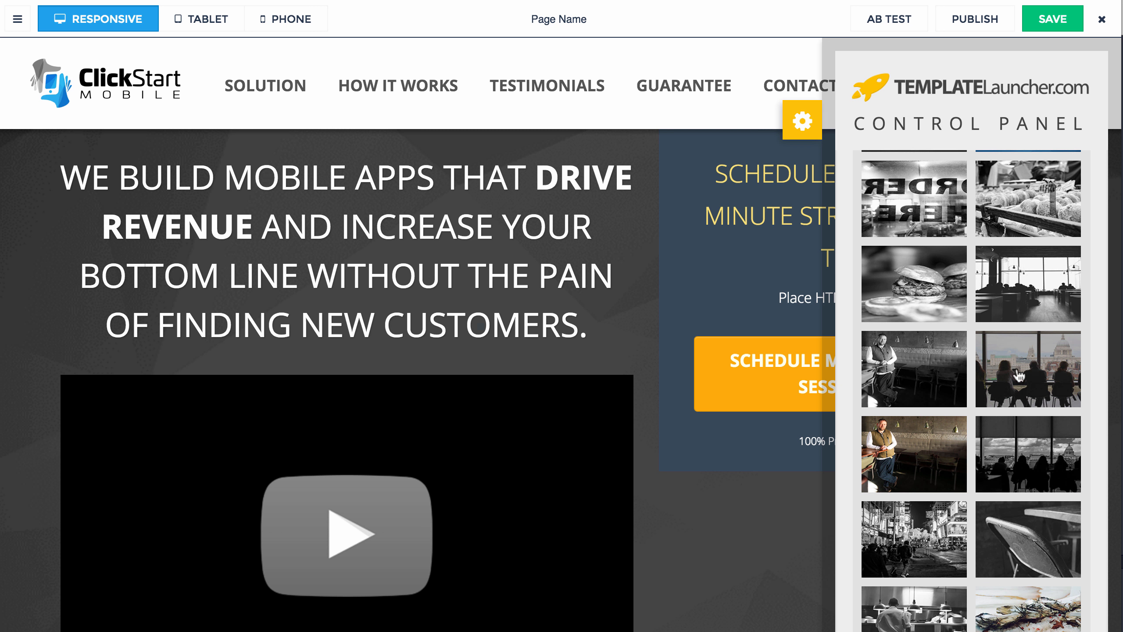
{"action": "scroll", "coordinate": [993, 424], "scroll_direction": "down", "scroll_amount": 5}
{"action": "left_click", "coordinate": [931, 445]}
{"action": "scroll", "coordinate": [959, 357], "scroll_direction": "up", "scroll_amount": 10}
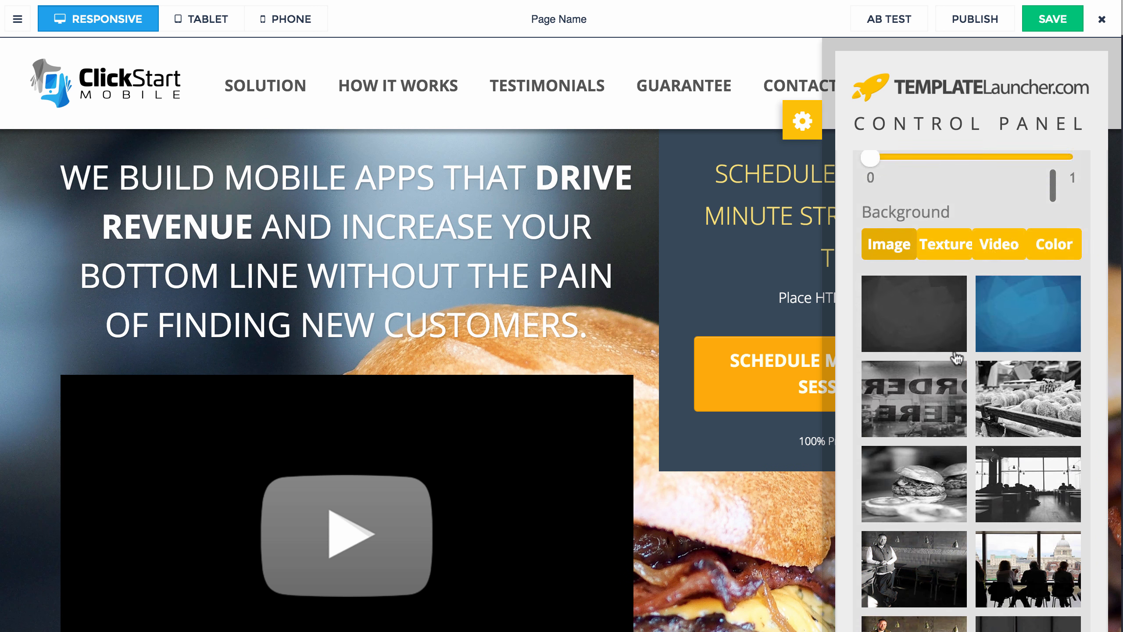
Set the Header background to the video of a cyclist on a road.
{"action": "left_click", "coordinate": [999, 464]}
{"action": "scroll", "coordinate": [991, 420], "scroll_direction": "down", "scroll_amount": 5}
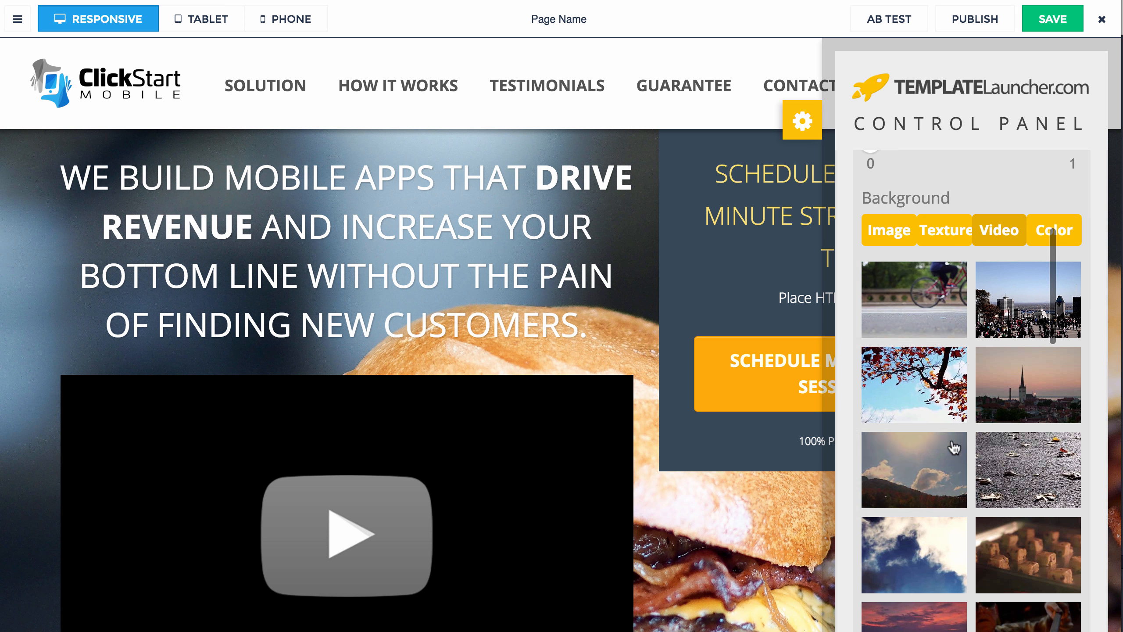
{"action": "left_click", "coordinate": [955, 330]}
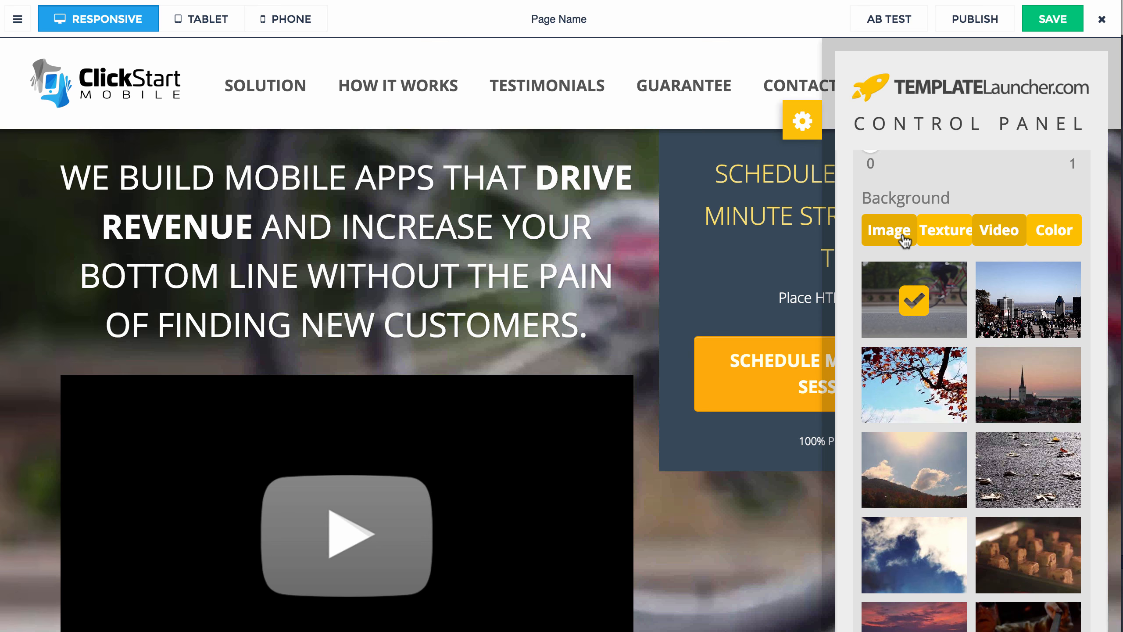
Set the Header background back to the blue polygon image.
{"action": "left_click", "coordinate": [897, 235]}
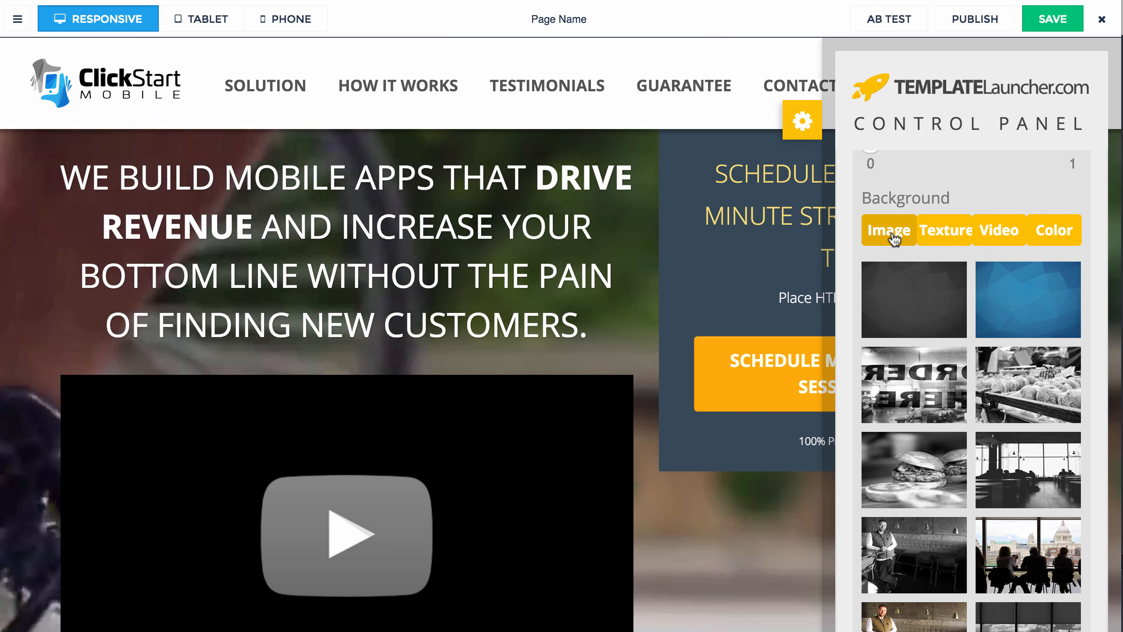
{"action": "left_click", "coordinate": [1011, 302]}
{"action": "scroll", "coordinate": [995, 341], "scroll_direction": "up", "scroll_amount": 8}
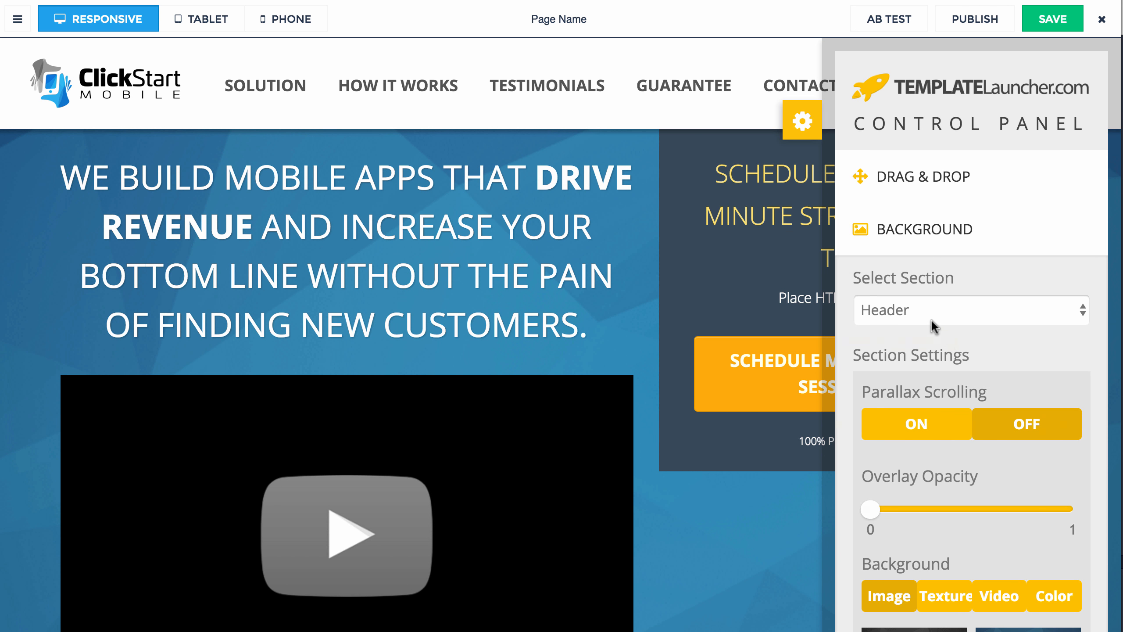
Check which sections can be selected for background changes, keeping Header selected.
{"action": "left_click", "coordinate": [934, 322]}
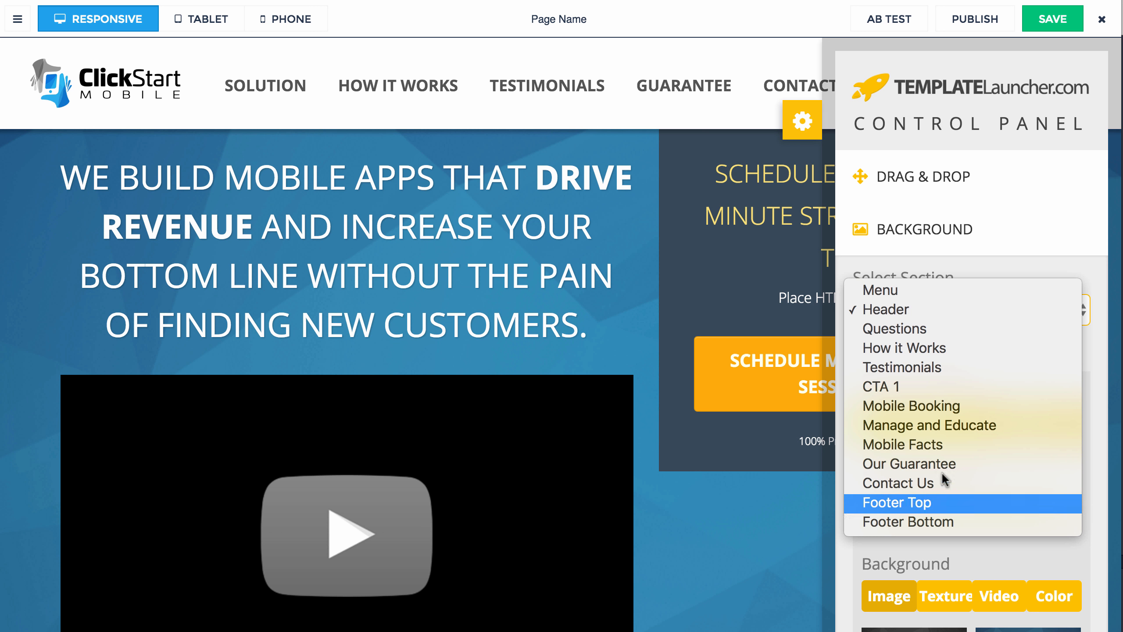
{"action": "left_click", "coordinate": [963, 279]}
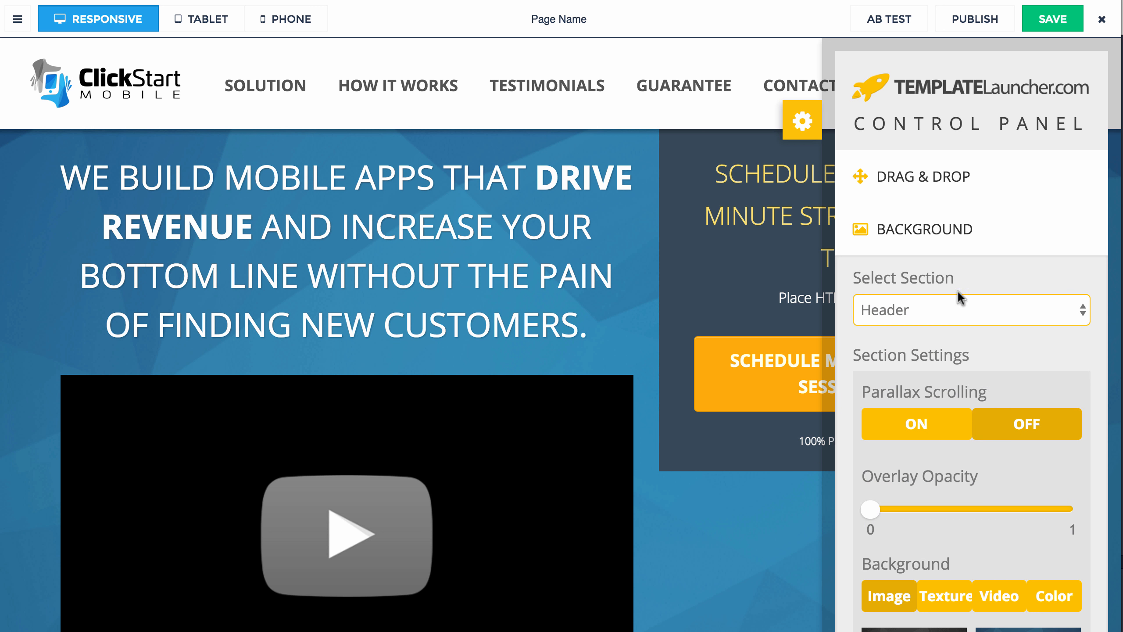
{"action": "scroll", "coordinate": [968, 505], "scroll_direction": "down", "scroll_amount": 5}
{"action": "scroll", "coordinate": [953, 276], "scroll_direction": "up", "scroll_amount": 5}
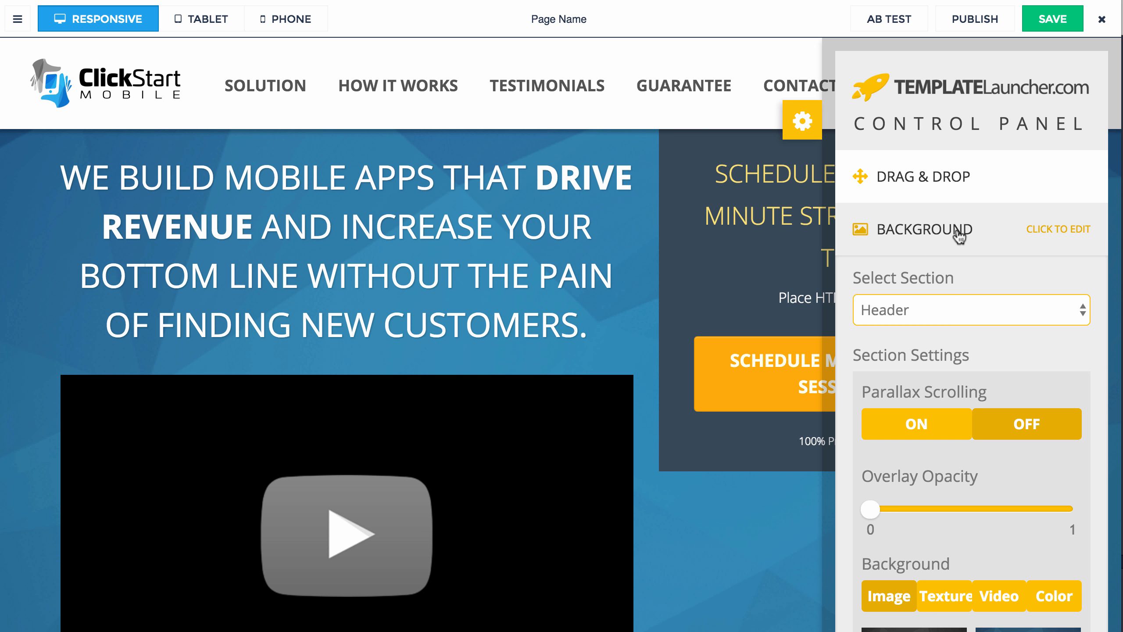
Collapse the background settings, show the content sidebar again and hide the Header section's Background layer.
{"action": "left_click", "coordinate": [944, 230]}
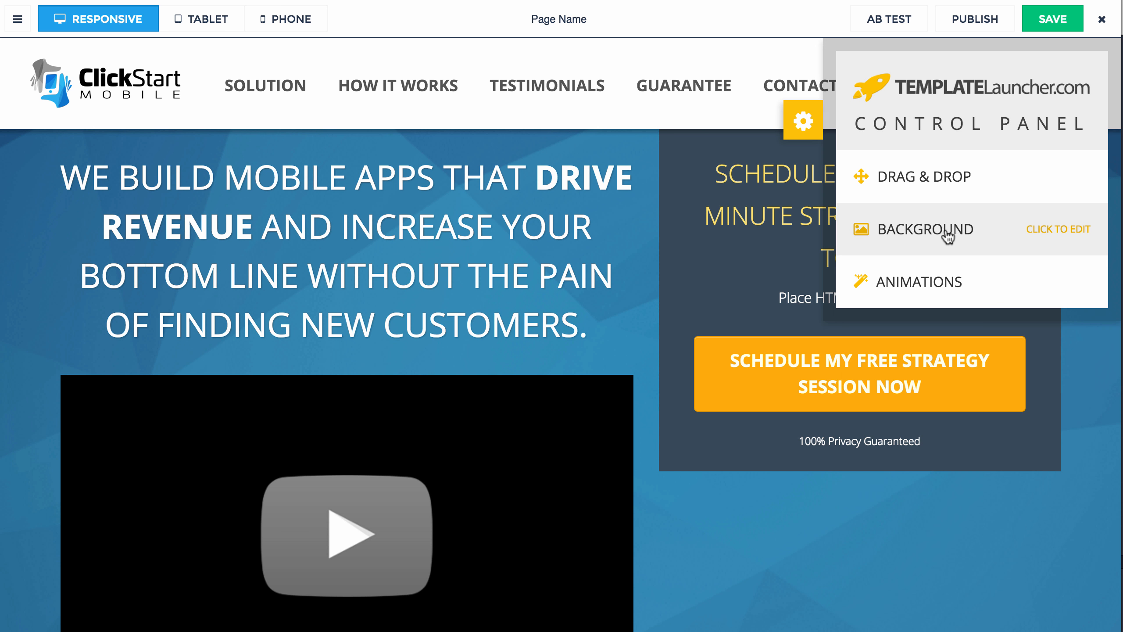
{"action": "left_click", "coordinate": [19, 20]}
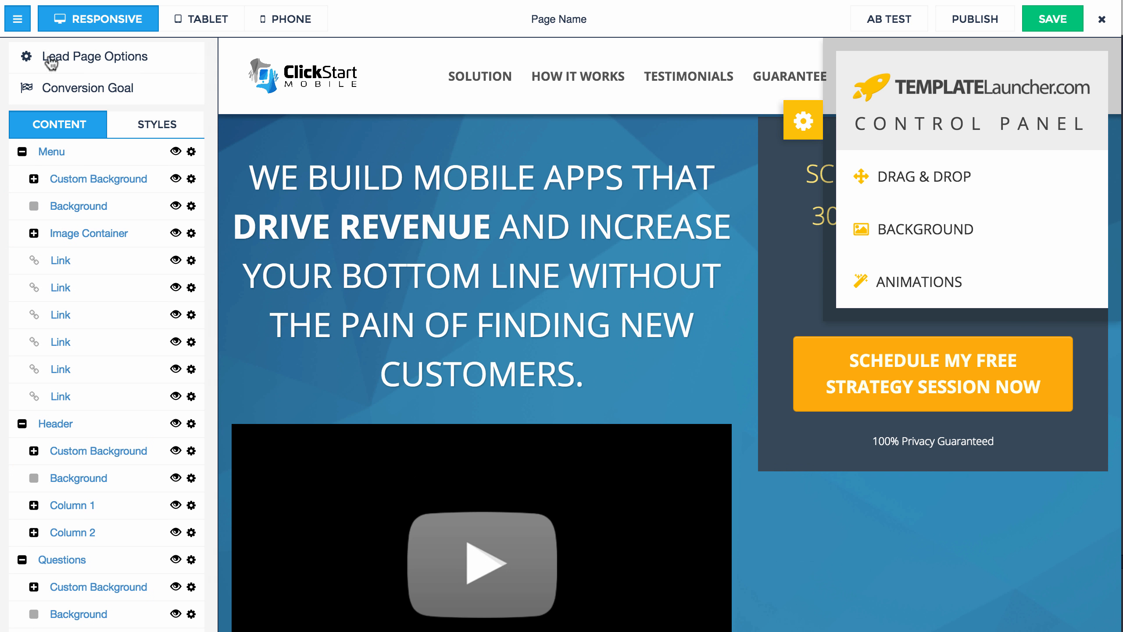
{"action": "scroll", "coordinate": [58, 191], "scroll_direction": "down", "scroll_amount": 10}
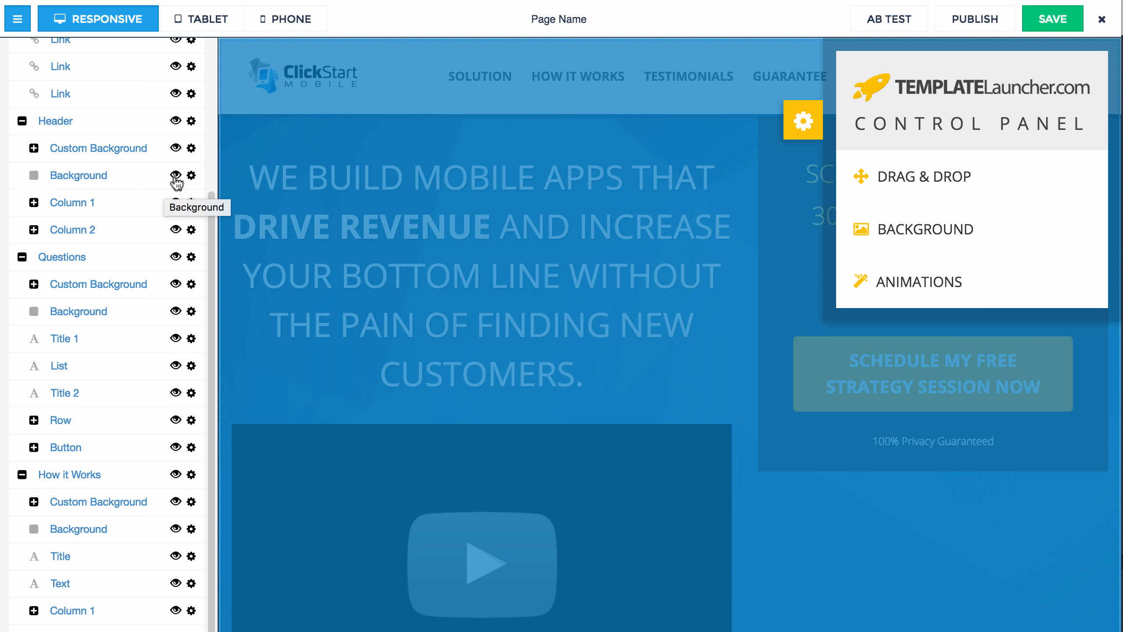
{"action": "left_click", "coordinate": [175, 177]}
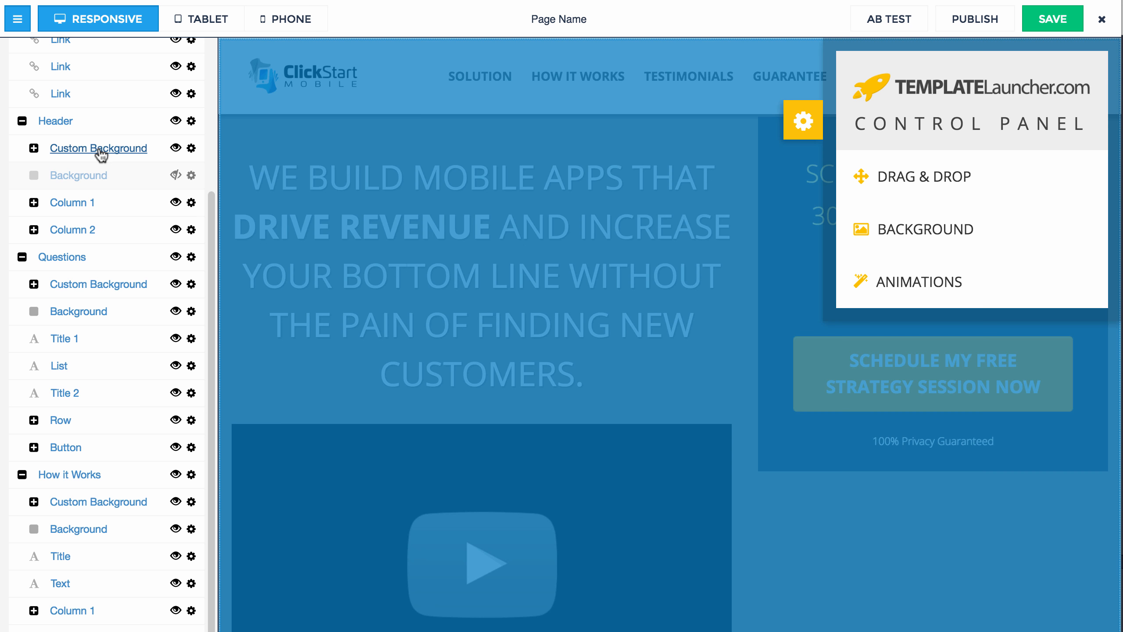
Set the image of the Header's Custom Background layer to the photo collage of a pool and house interiors.
{"action": "left_click", "coordinate": [70, 149]}
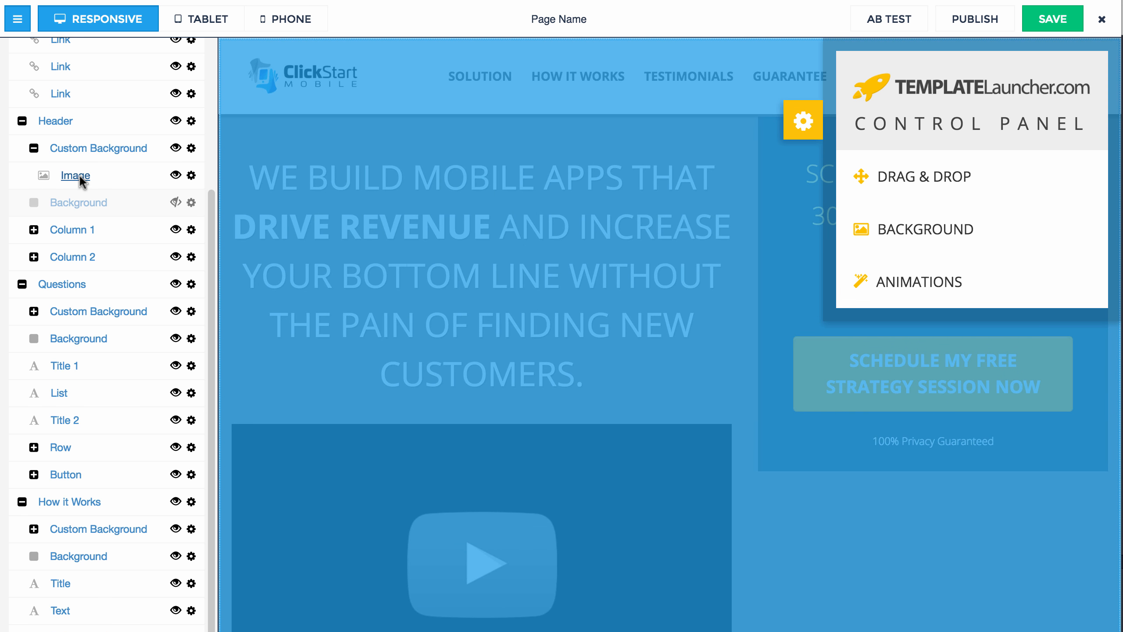
{"action": "left_click", "coordinate": [76, 175]}
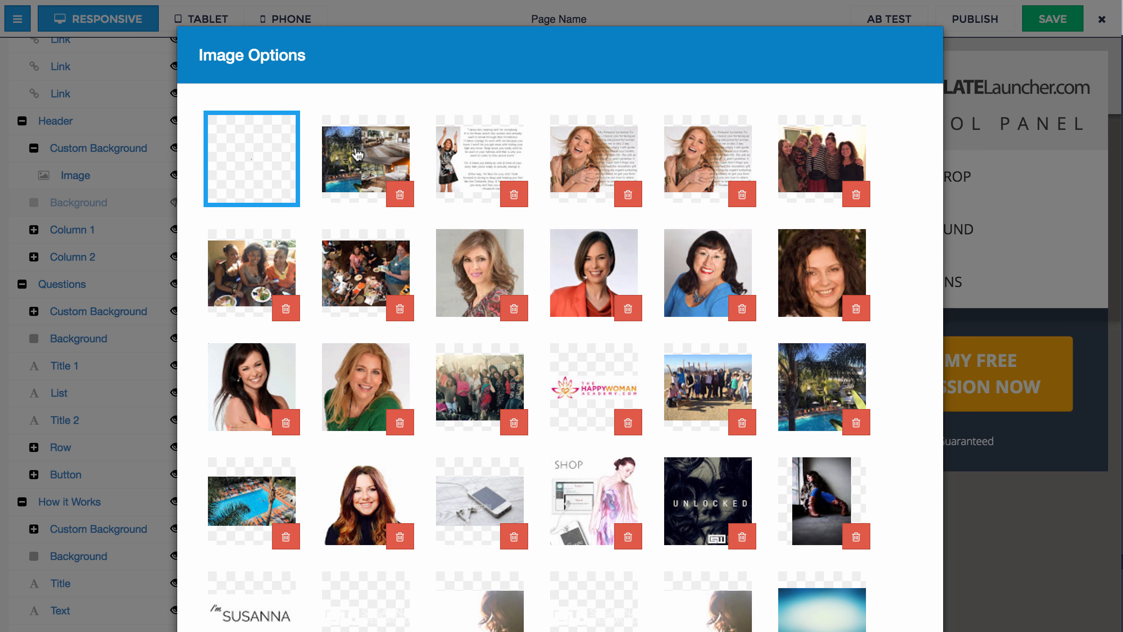
{"action": "left_click", "coordinate": [358, 155]}
{"action": "scroll", "coordinate": [426, 194], "scroll_direction": "down", "scroll_amount": 15}
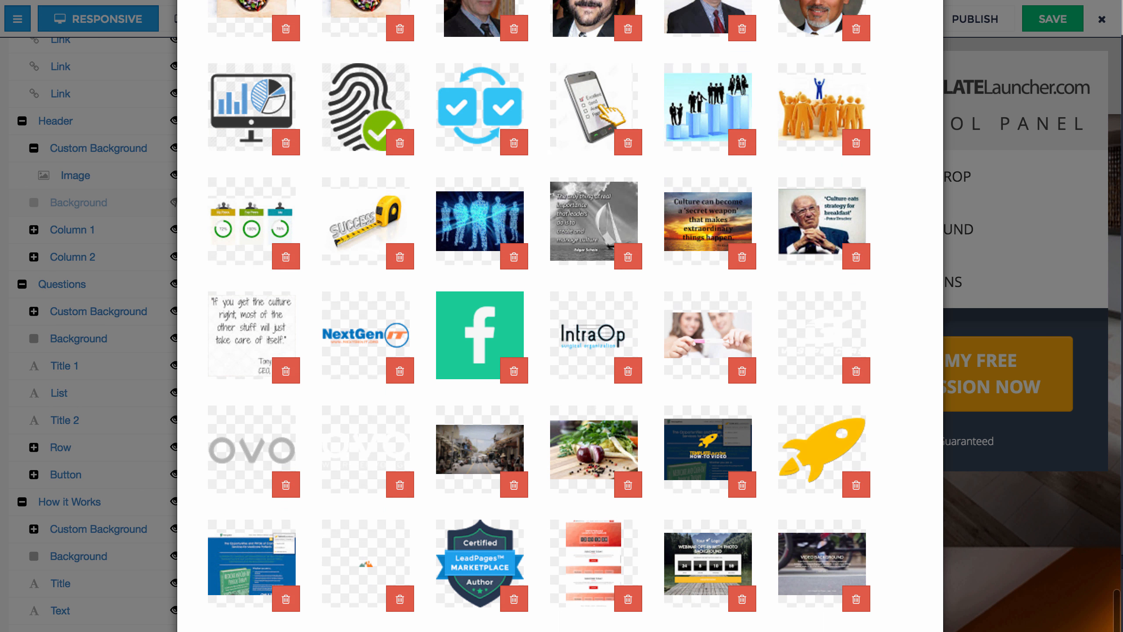
{"action": "scroll", "coordinate": [560, 316], "scroll_direction": "down", "scroll_amount": 5}
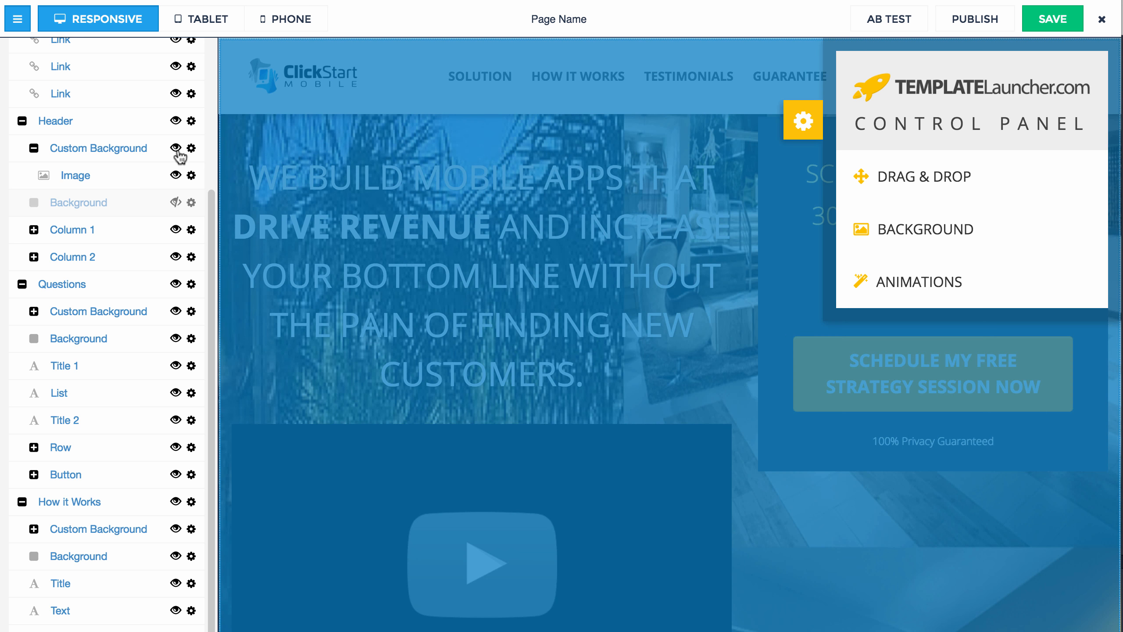
Hide the Header section's Custom Background layer.
{"action": "scroll", "coordinate": [174, 168], "scroll_direction": "up", "scroll_amount": 5}
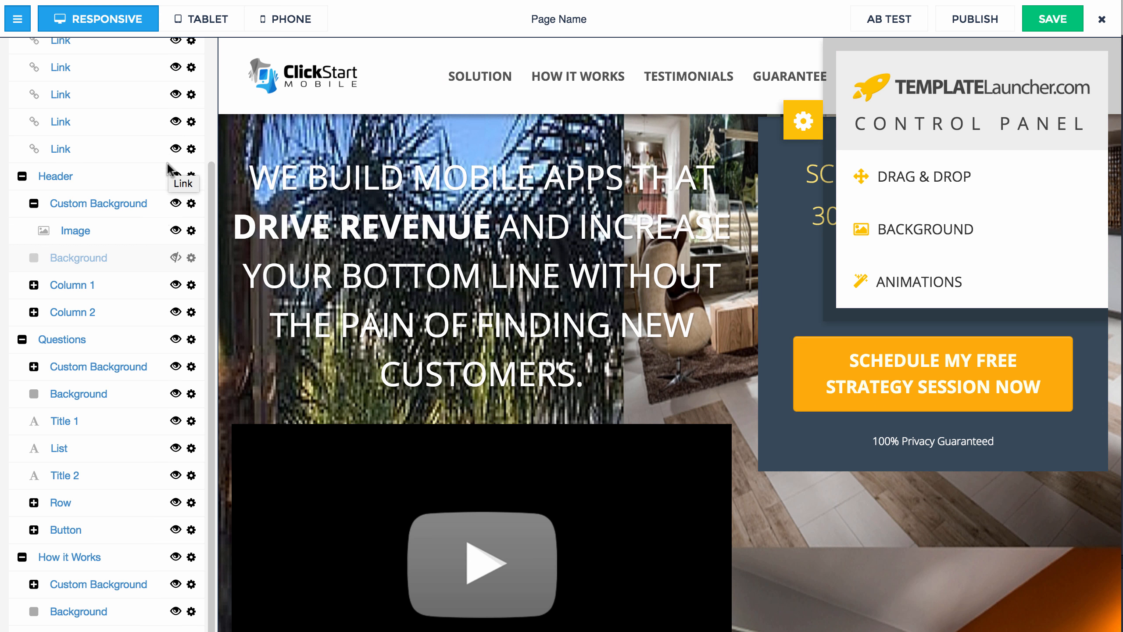
{"action": "scroll", "coordinate": [150, 327], "scroll_direction": "up", "scroll_amount": 3}
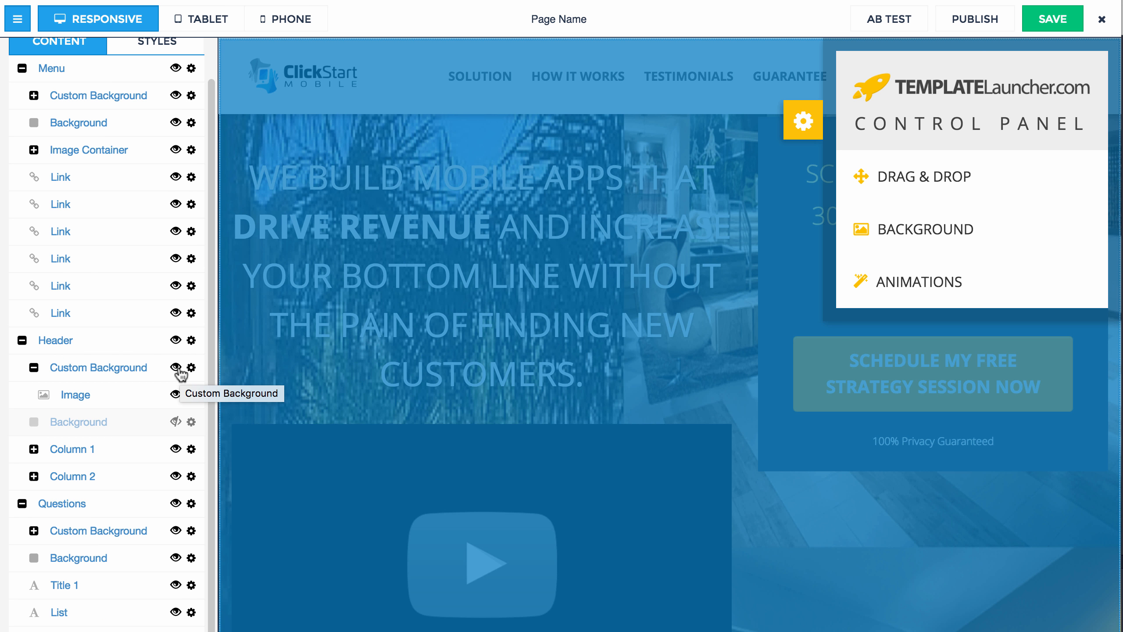
{"action": "left_click", "coordinate": [177, 368]}
{"action": "scroll", "coordinate": [156, 102], "scroll_direction": "up", "scroll_amount": 3}
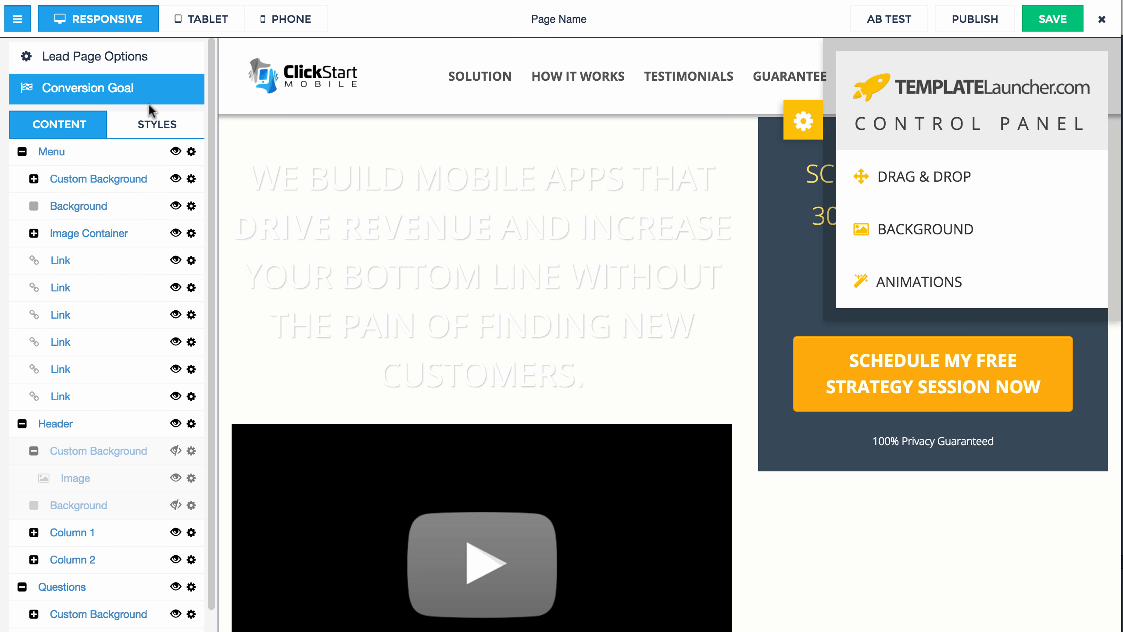
Set the Header Background style colour to red, #d91f1f.
{"action": "left_click", "coordinate": [156, 118]}
{"action": "scroll", "coordinate": [152, 283], "scroll_direction": "up", "scroll_amount": 1}
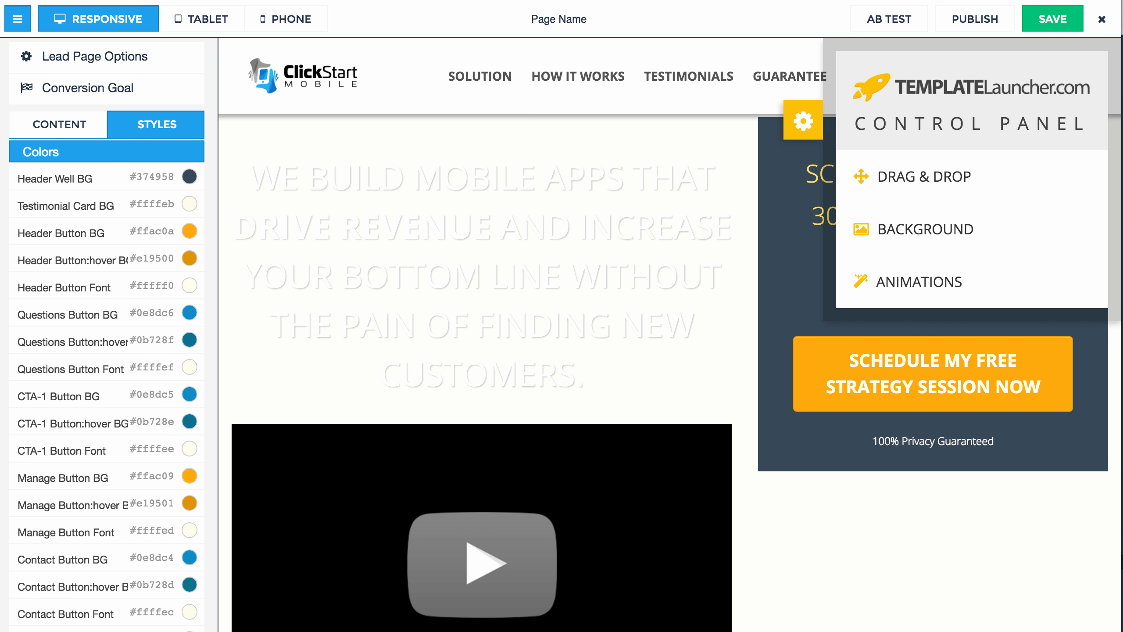
{"action": "scroll", "coordinate": [83, 560], "scroll_direction": "down", "scroll_amount": 5}
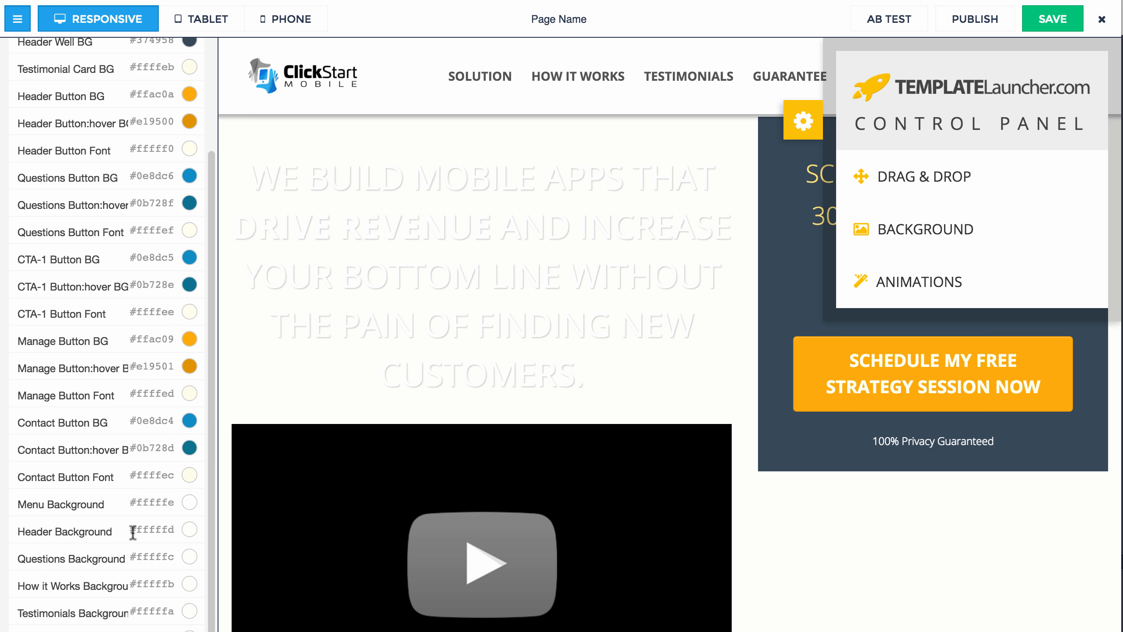
{"action": "left_click", "coordinate": [162, 531]}
{"action": "left_click_drag", "start_coordinate": [177, 425], "coordinate": [168, 400]}
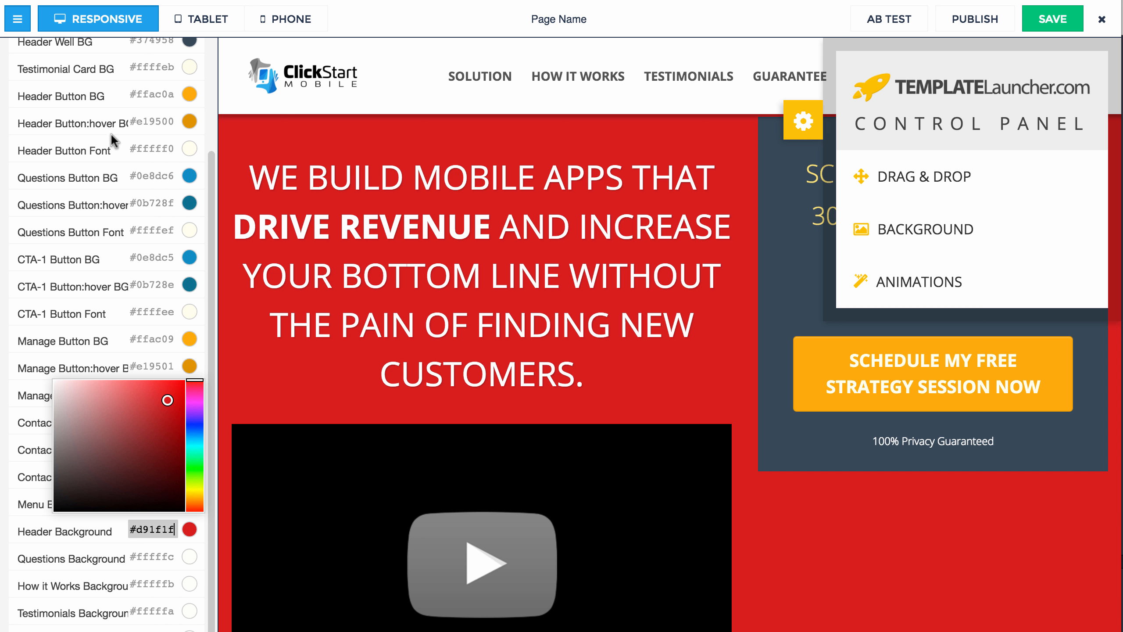
Return to the content list and show the Header section's Background layer again.
{"action": "scroll", "coordinate": [114, 141], "scroll_direction": "up", "scroll_amount": 5}
{"action": "left_click", "coordinate": [66, 126]}
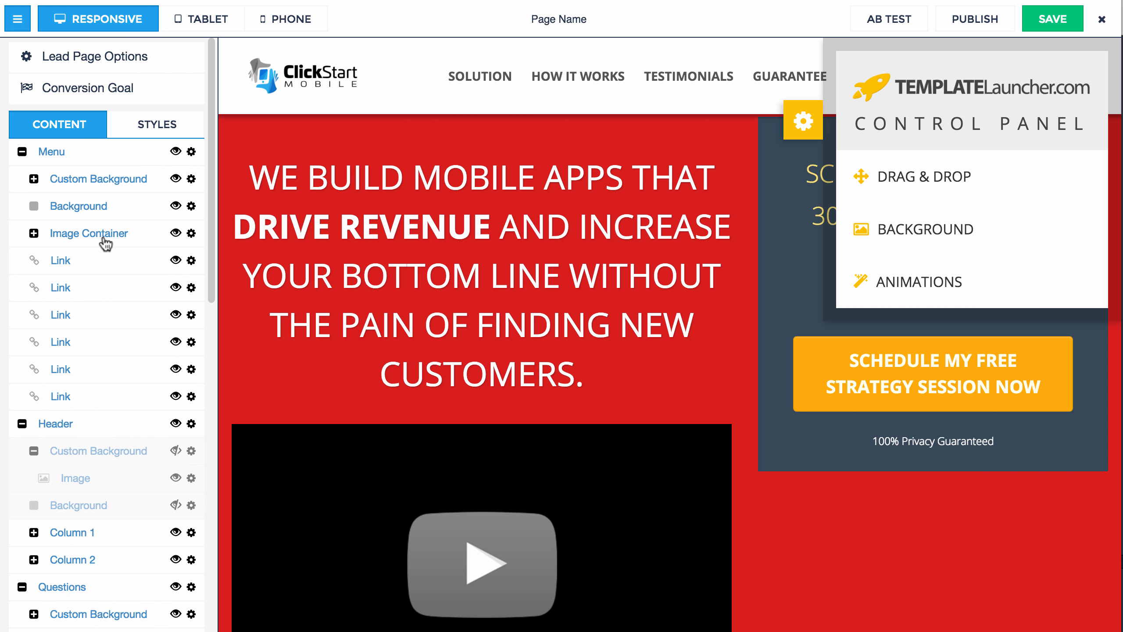
{"action": "scroll", "coordinate": [110, 221], "scroll_direction": "down", "scroll_amount": 5}
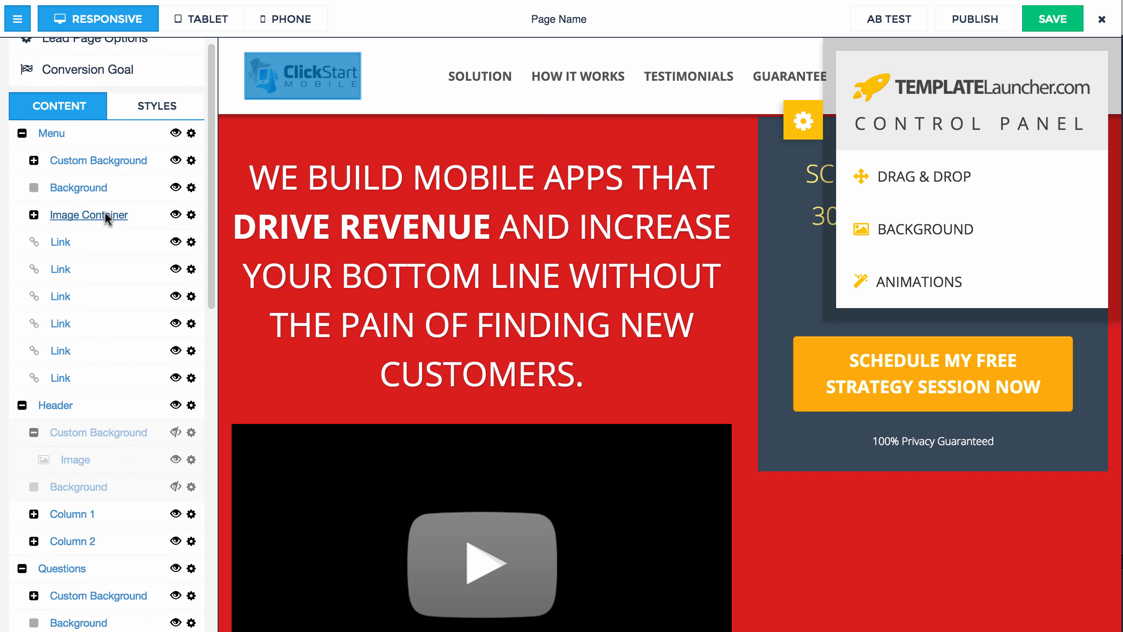
{"action": "left_click", "coordinate": [176, 377]}
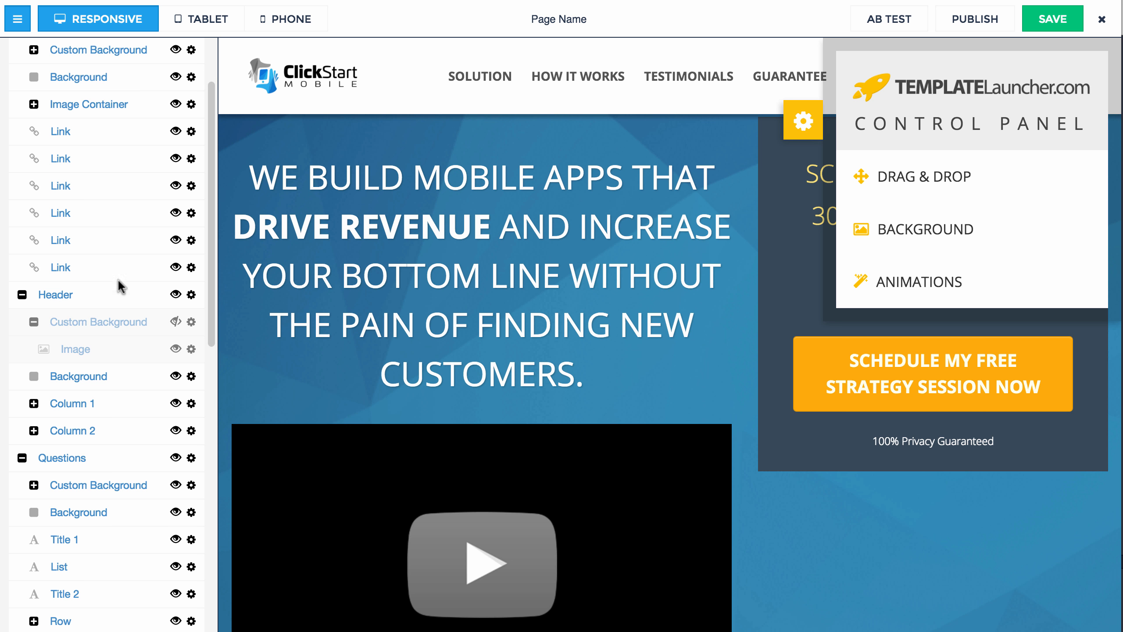
Hide the content sidebar and turn on the template's animations.
{"action": "left_click", "coordinate": [17, 19]}
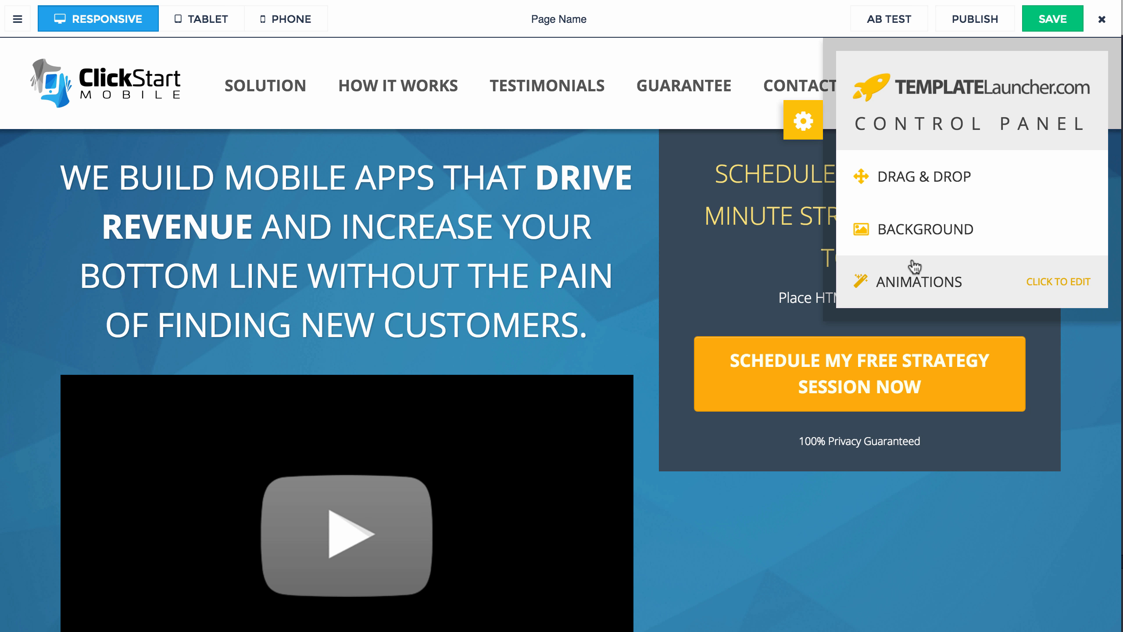
{"action": "left_click", "coordinate": [987, 292]}
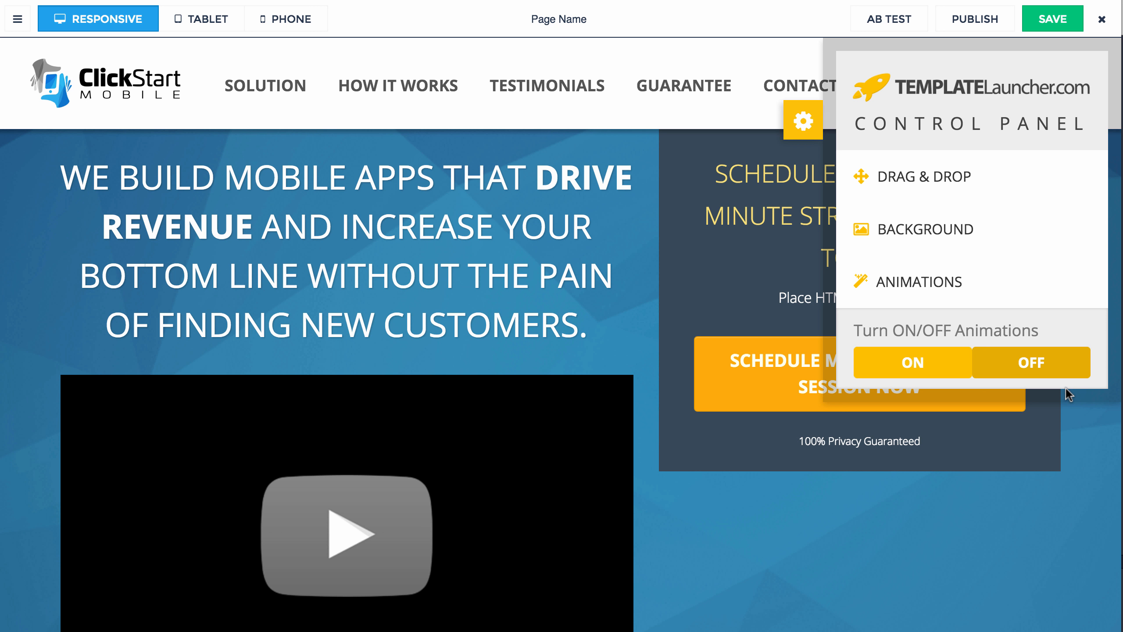
{"action": "left_click", "coordinate": [929, 376]}
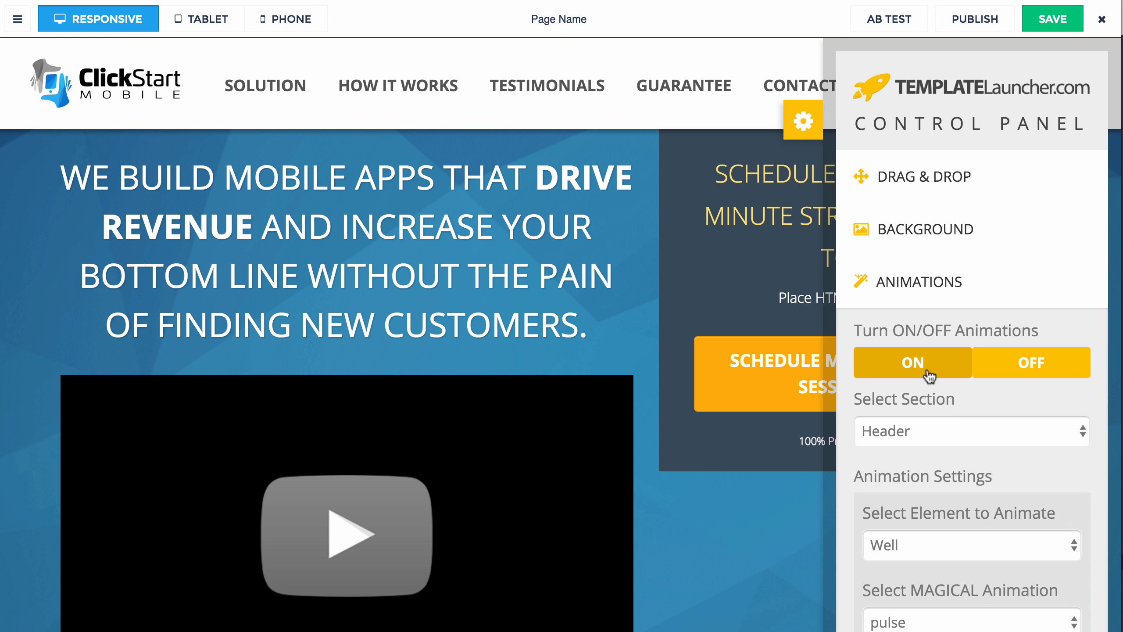
{"action": "scroll", "coordinate": [981, 438], "scroll_direction": "down", "scroll_amount": 1}
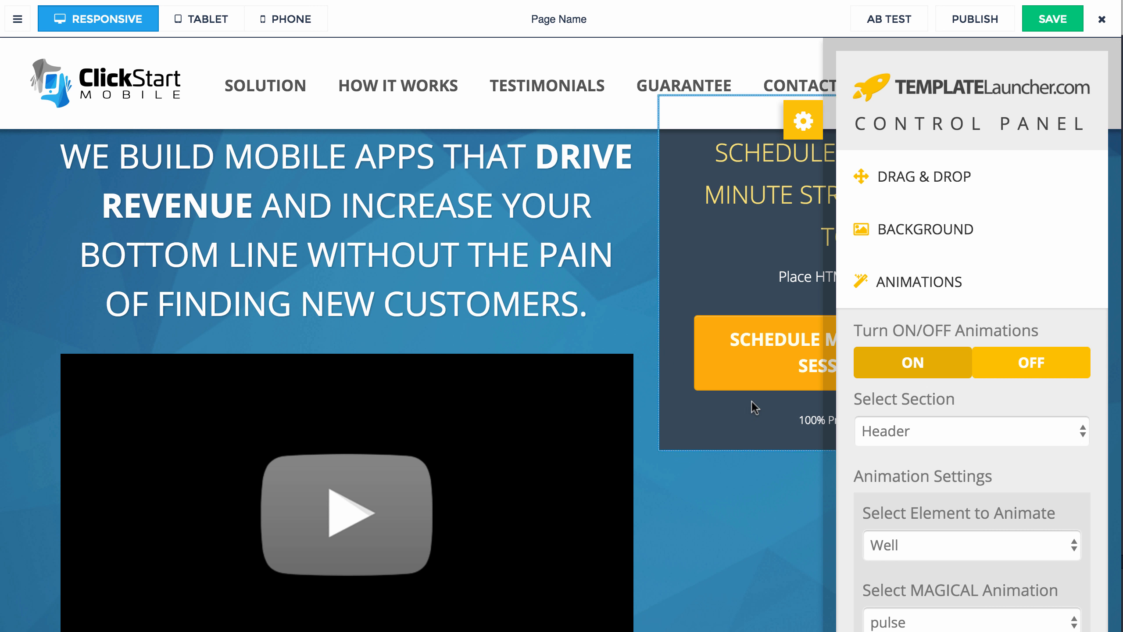
Keep the Header section and its Well element selected, and set the Well's animation to bounce.
{"action": "left_click", "coordinate": [899, 436]}
{"action": "left_click", "coordinate": [970, 412]}
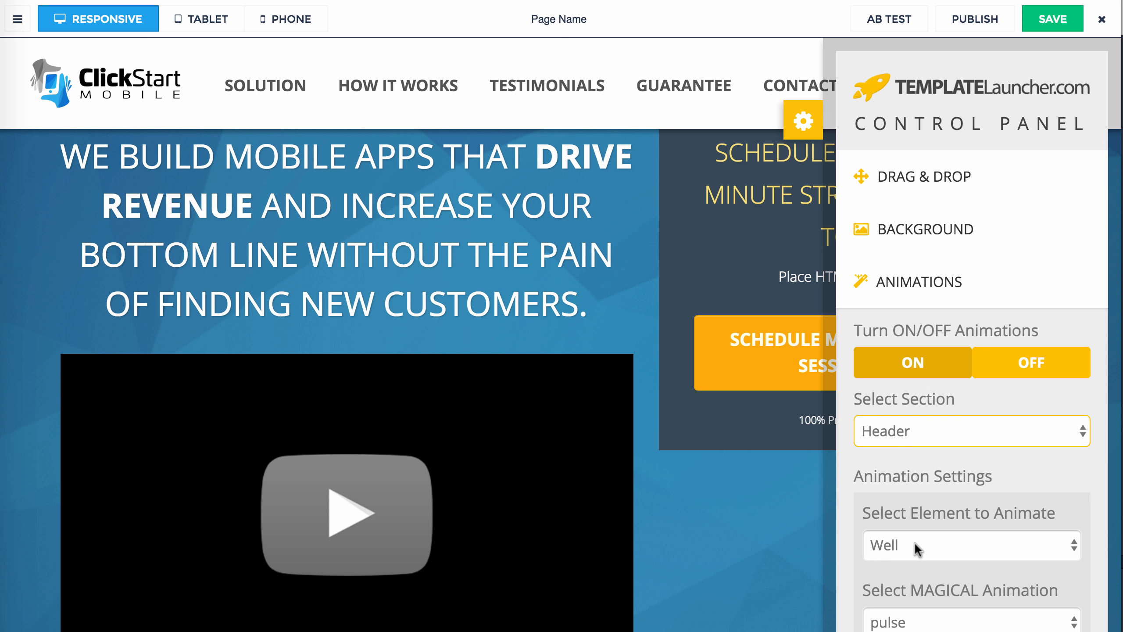
{"action": "left_click", "coordinate": [917, 548]}
{"action": "left_click", "coordinate": [919, 545]}
{"action": "left_click", "coordinate": [906, 622]}
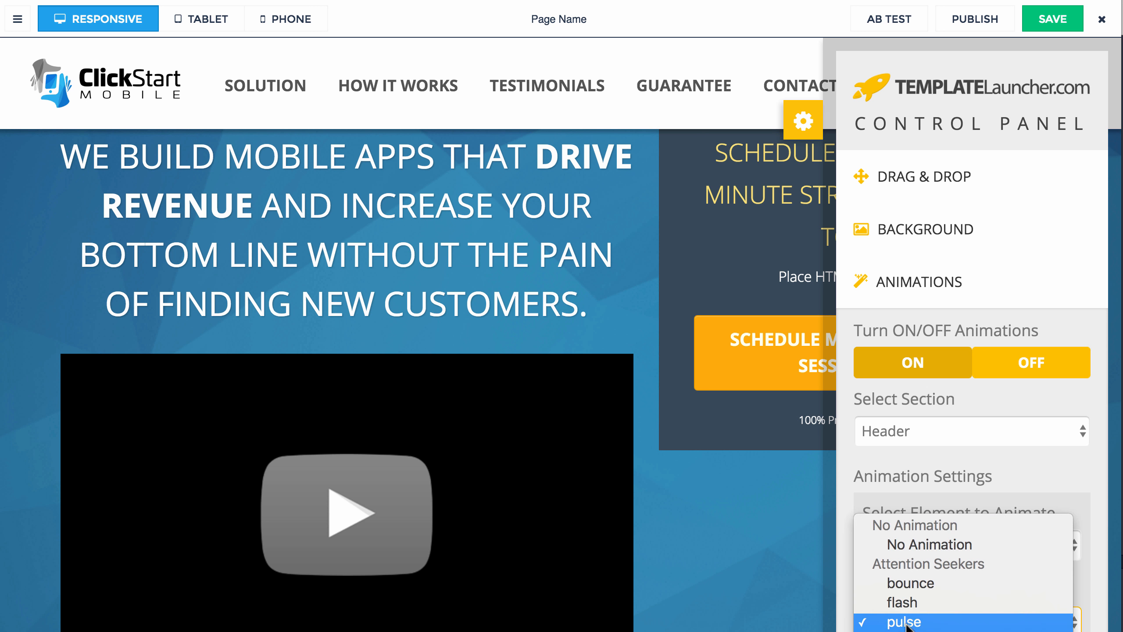
{"action": "left_click", "coordinate": [917, 584]}
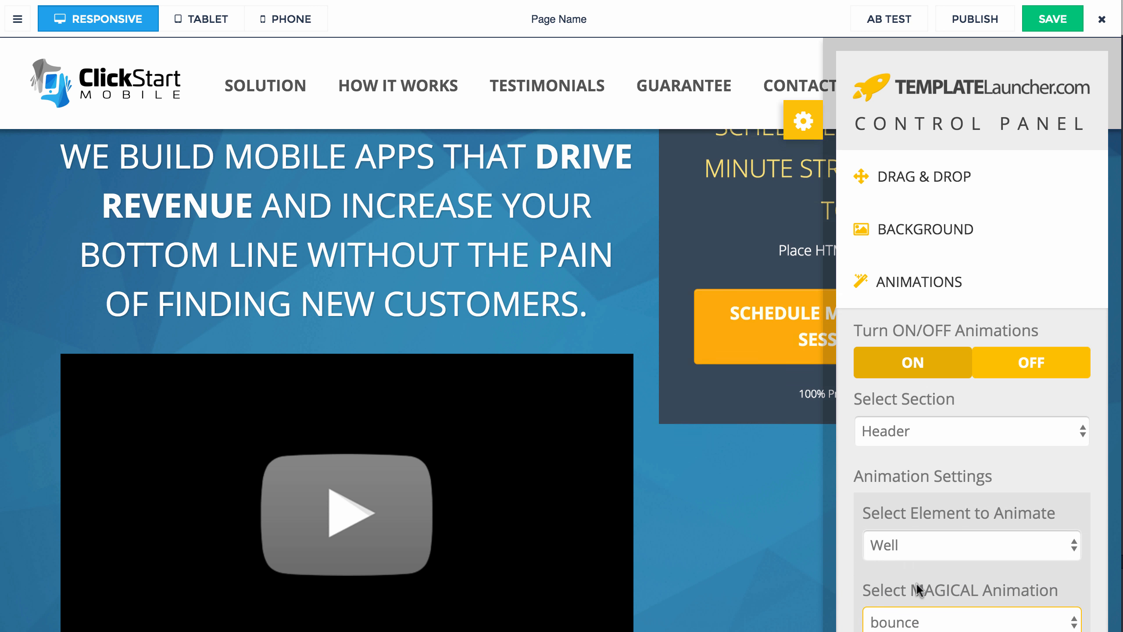
Try the rubberBand animation on the Header's Well, and set its animation back to pulse.
{"action": "left_click", "coordinate": [918, 620]}
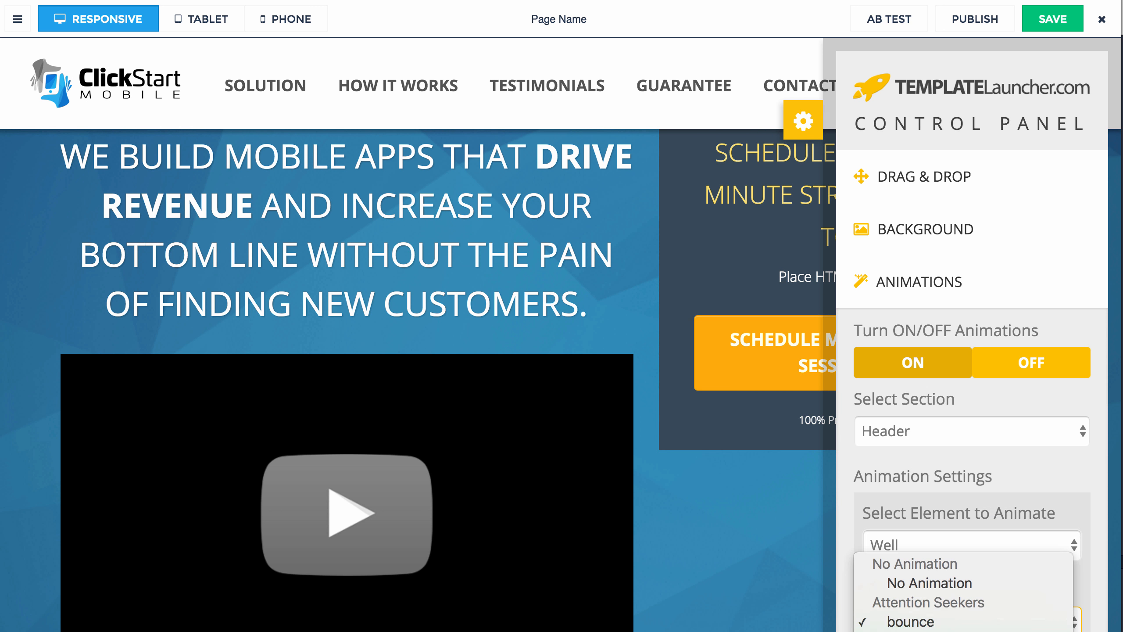
{"action": "left_click", "coordinate": [920, 622]}
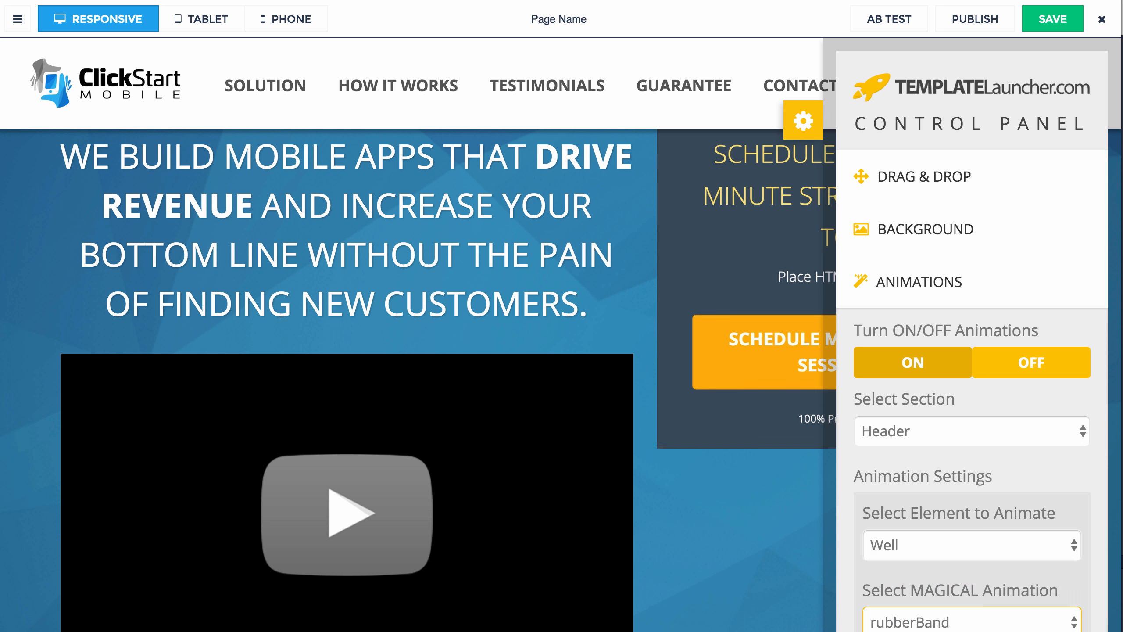
{"action": "left_click", "coordinate": [924, 620]}
{"action": "left_click", "coordinate": [922, 602]}
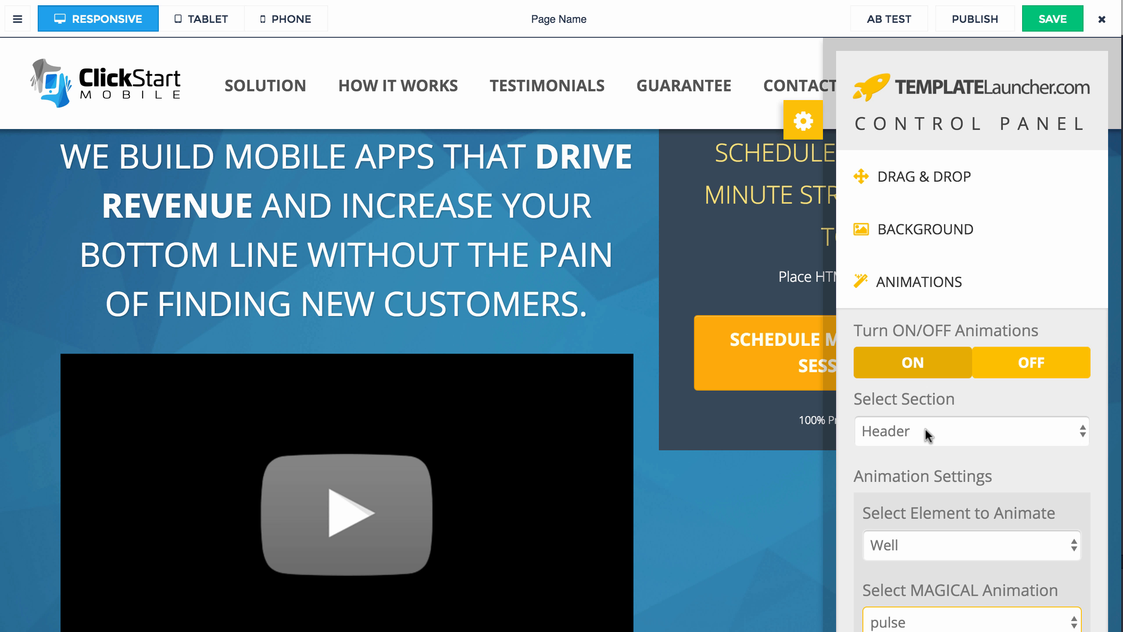
Look through the page and check which sections and elements can be animated, keeping the Header's Well selected.
{"action": "scroll", "coordinate": [776, 451], "scroll_direction": "down", "scroll_amount": 15}
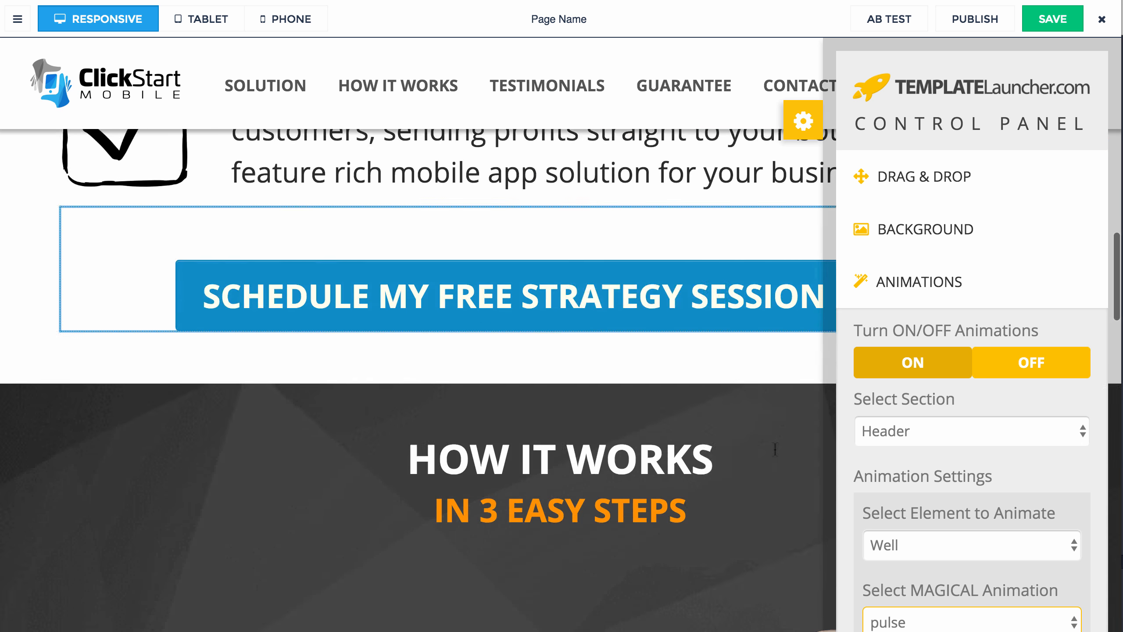
{"action": "scroll", "coordinate": [775, 449], "scroll_direction": "down", "scroll_amount": 8}
{"action": "left_click", "coordinate": [966, 431]}
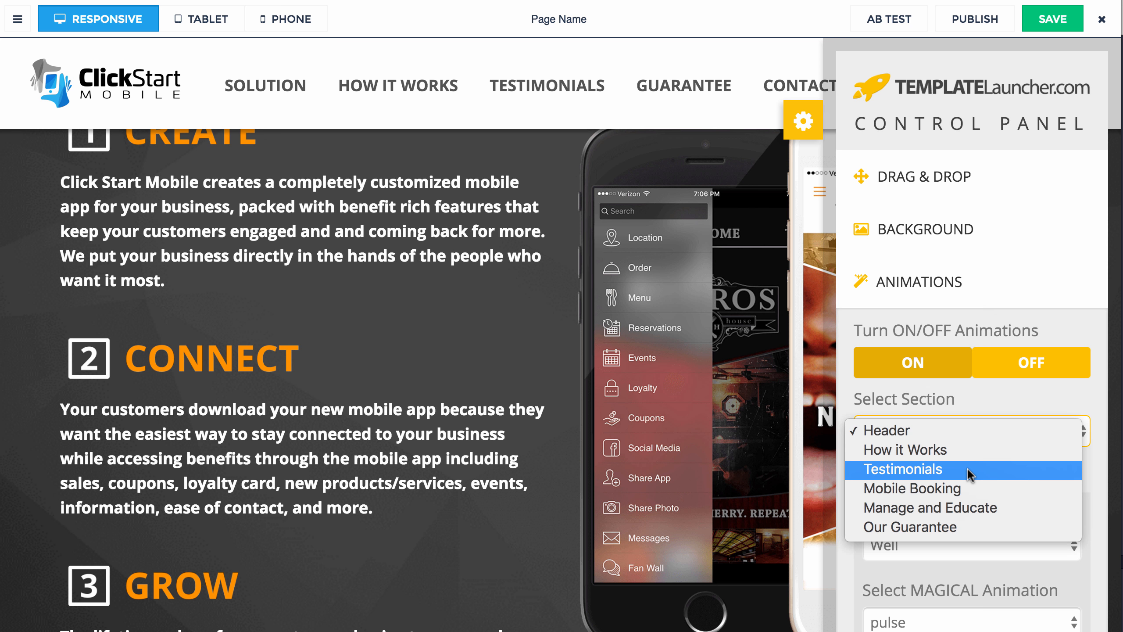
{"action": "left_click", "coordinate": [449, 367]}
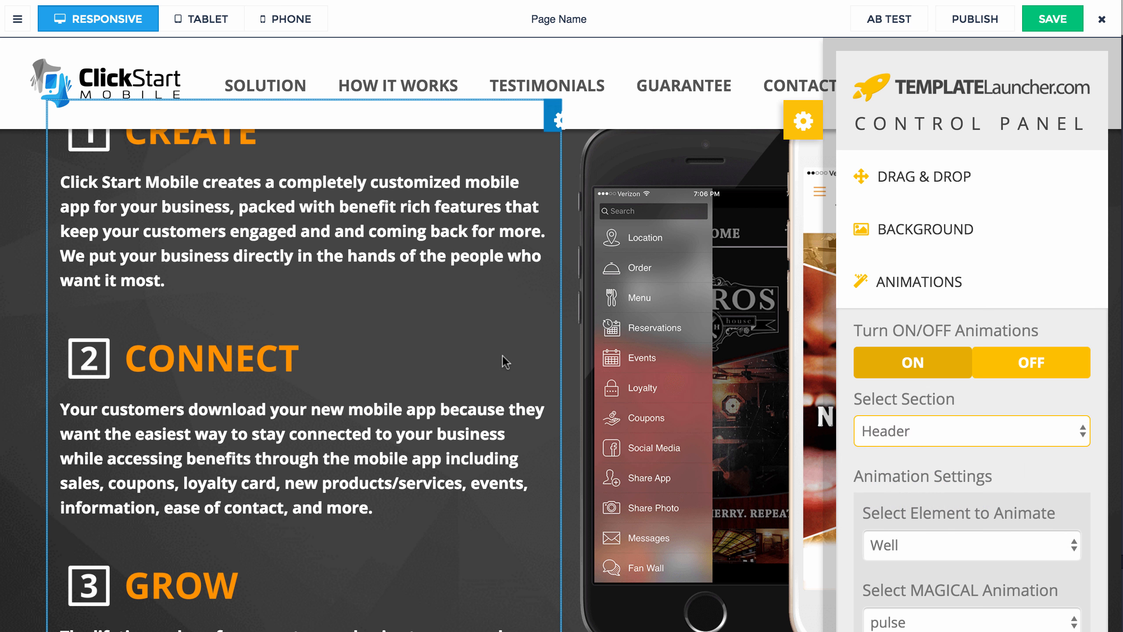
{"action": "scroll", "coordinate": [502, 357], "scroll_direction": "up", "scroll_amount": 5}
{"action": "scroll", "coordinate": [502, 356], "scroll_direction": "down", "scroll_amount": 10}
{"action": "left_click", "coordinate": [944, 537]}
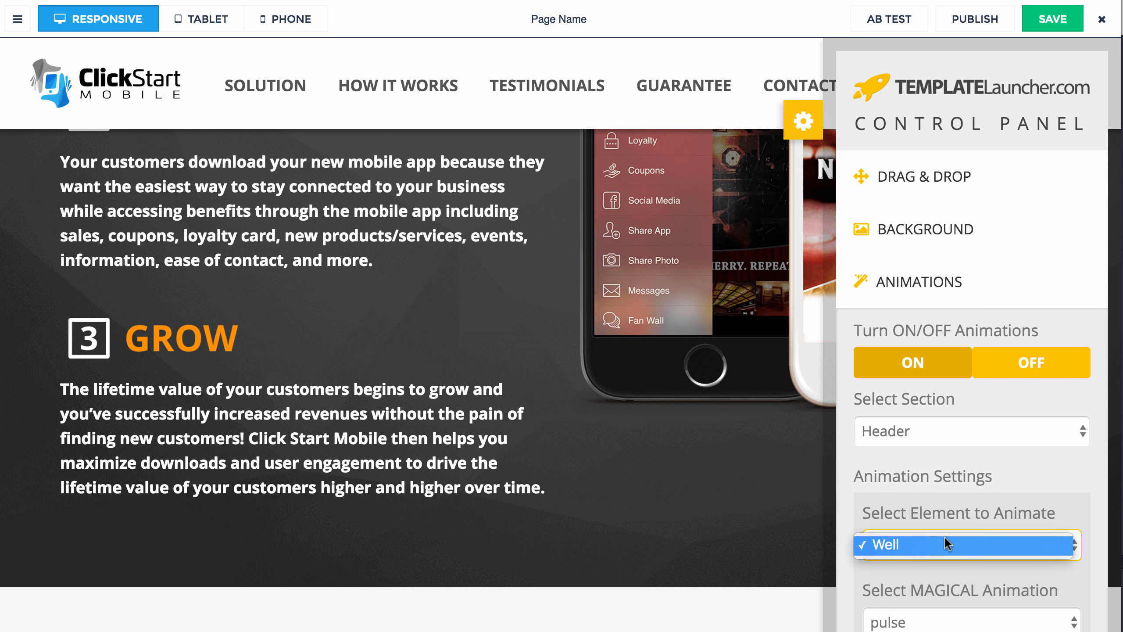
Select the How it Works section for animation and set its image's animation to zoomIn.
{"action": "left_click", "coordinate": [913, 439]}
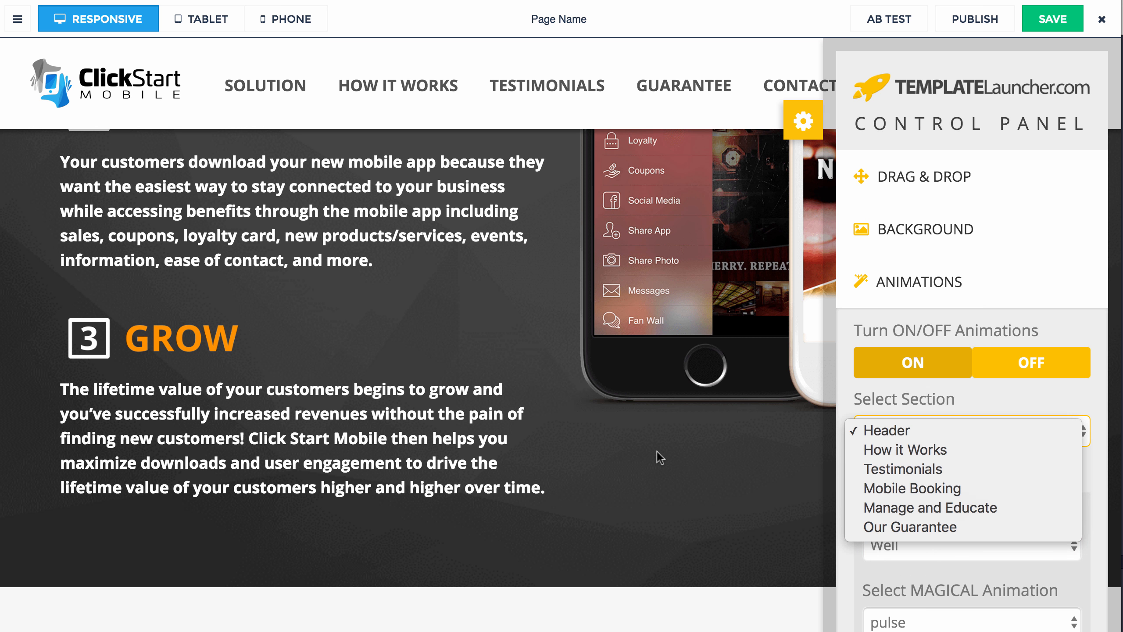
{"action": "left_click", "coordinate": [898, 450]}
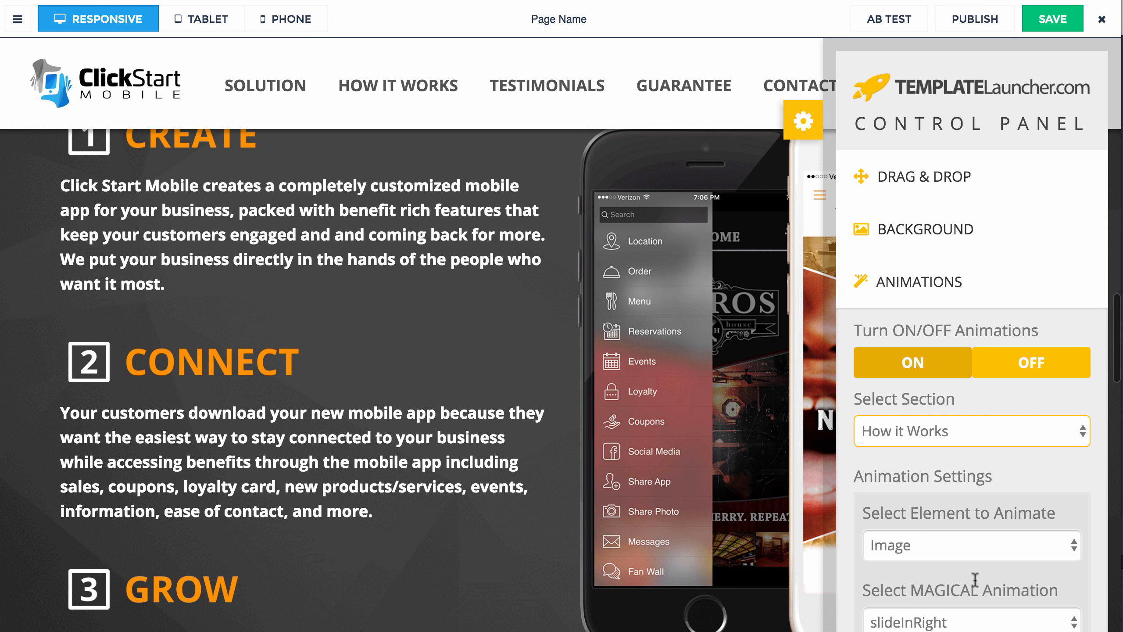
{"action": "left_click", "coordinate": [949, 620]}
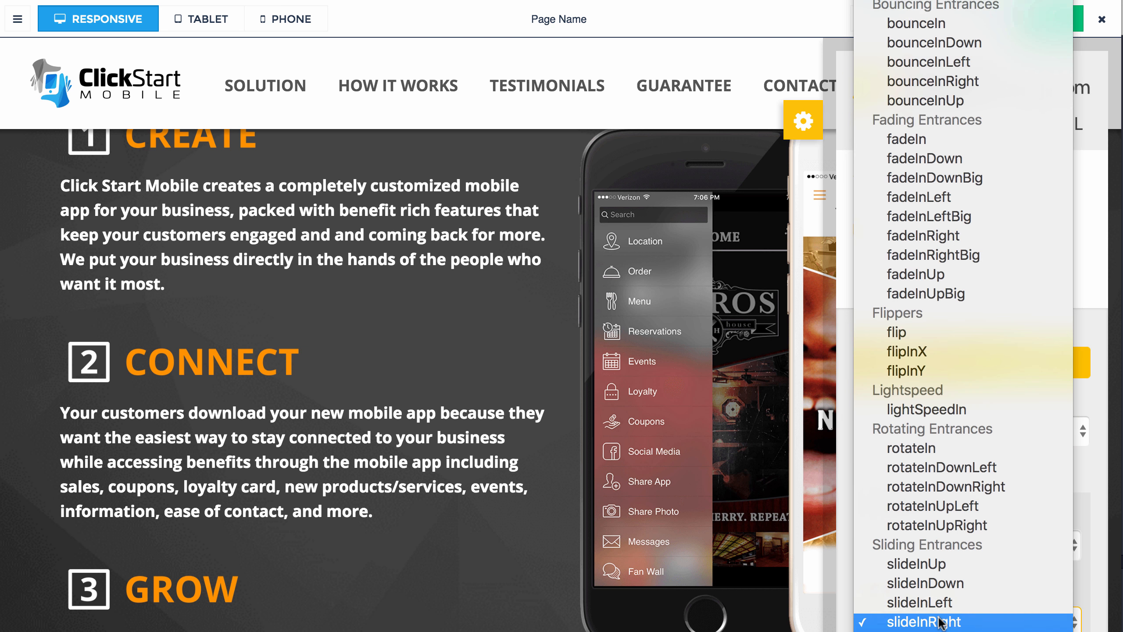
{"action": "left_click", "coordinate": [951, 631]}
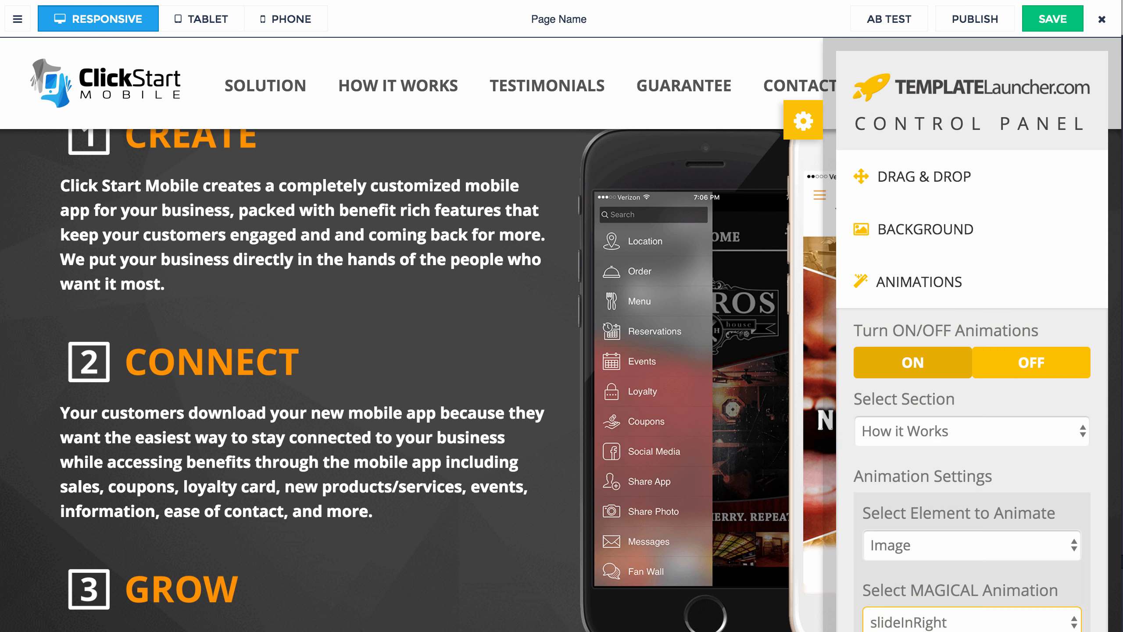
Set the How it Works image's animation to flip and collapse the animation settings.
{"action": "left_click", "coordinate": [944, 607]}
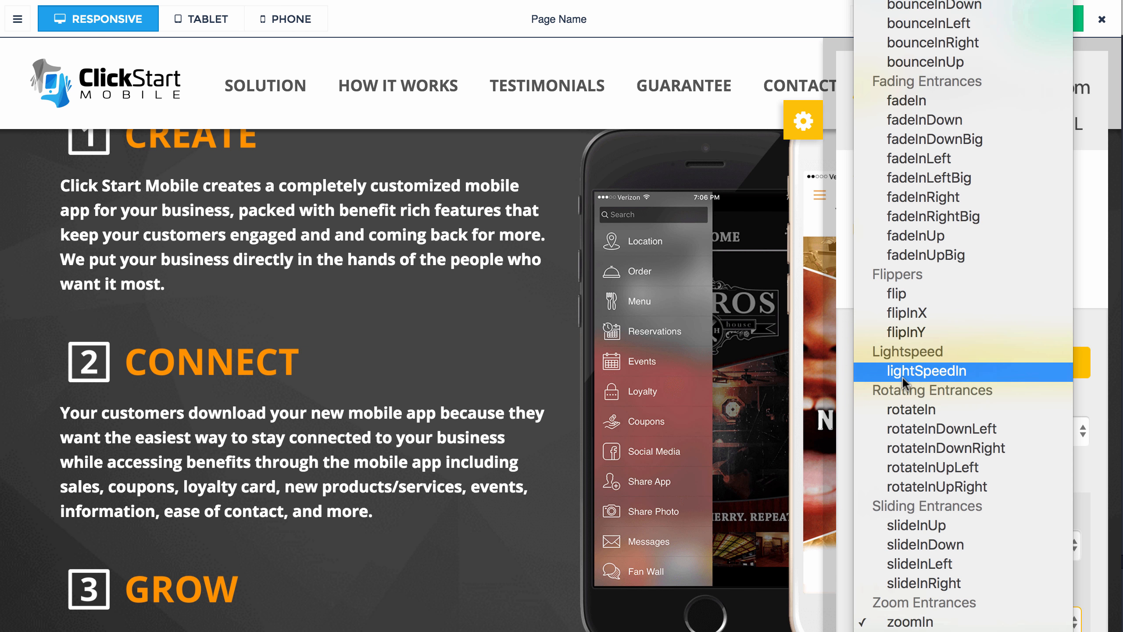
{"action": "left_click", "coordinate": [904, 295]}
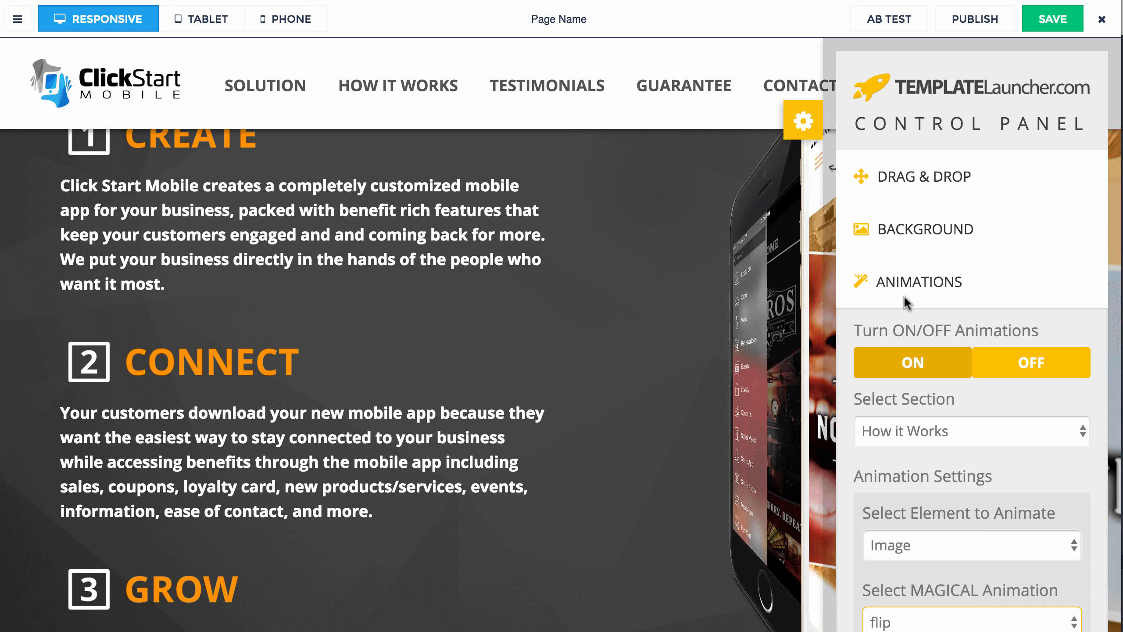
{"action": "scroll", "coordinate": [946, 522], "scroll_direction": "up", "scroll_amount": 2}
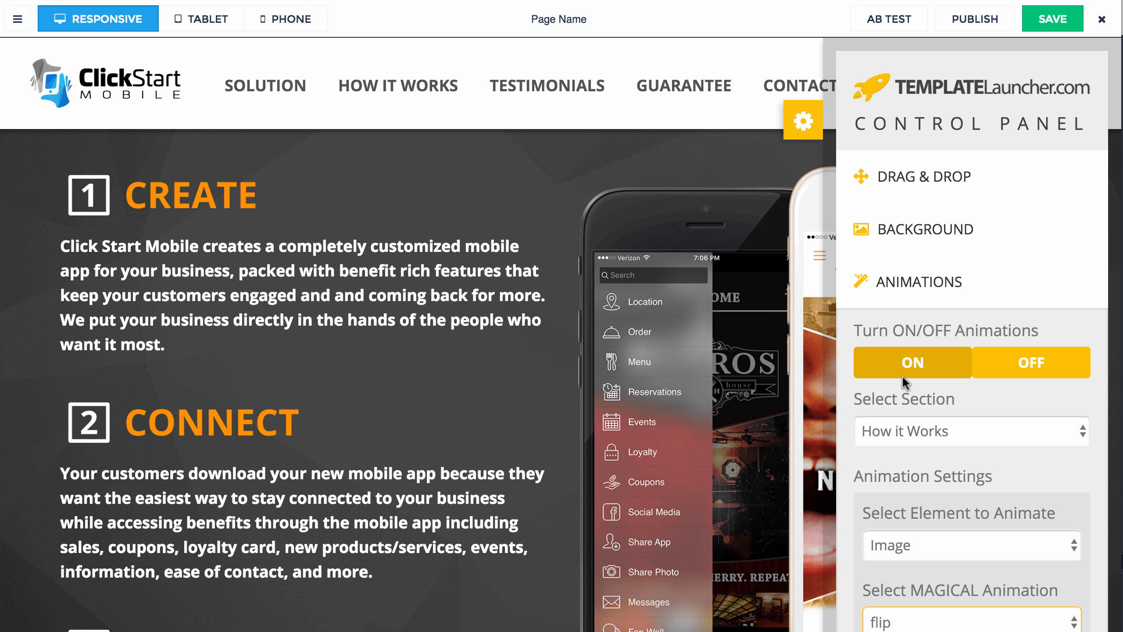
{"action": "left_click", "coordinate": [951, 299]}
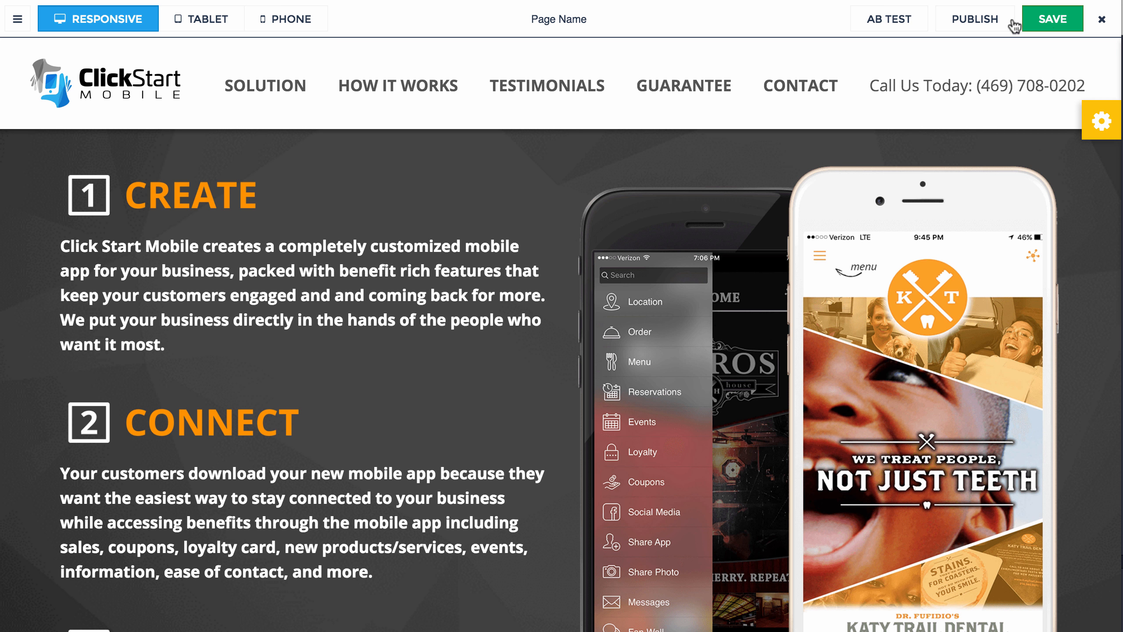
Try to publish the landing page and dismiss the resulting alert.
{"action": "left_click", "coordinate": [990, 26]}
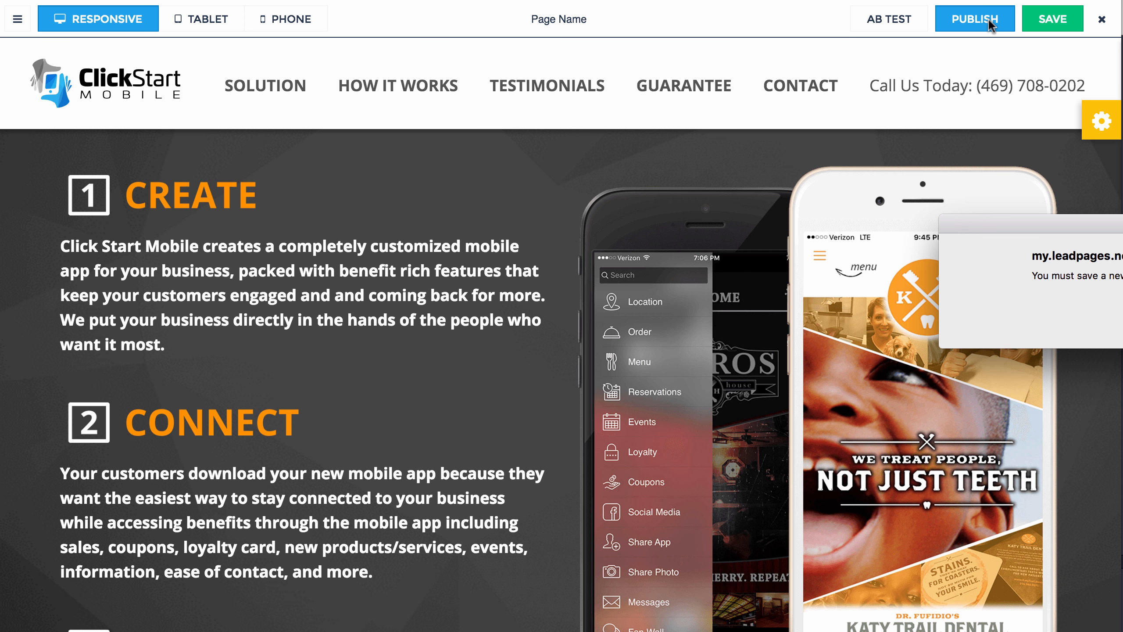
{"action": "left_click", "coordinate": [1122, 329]}
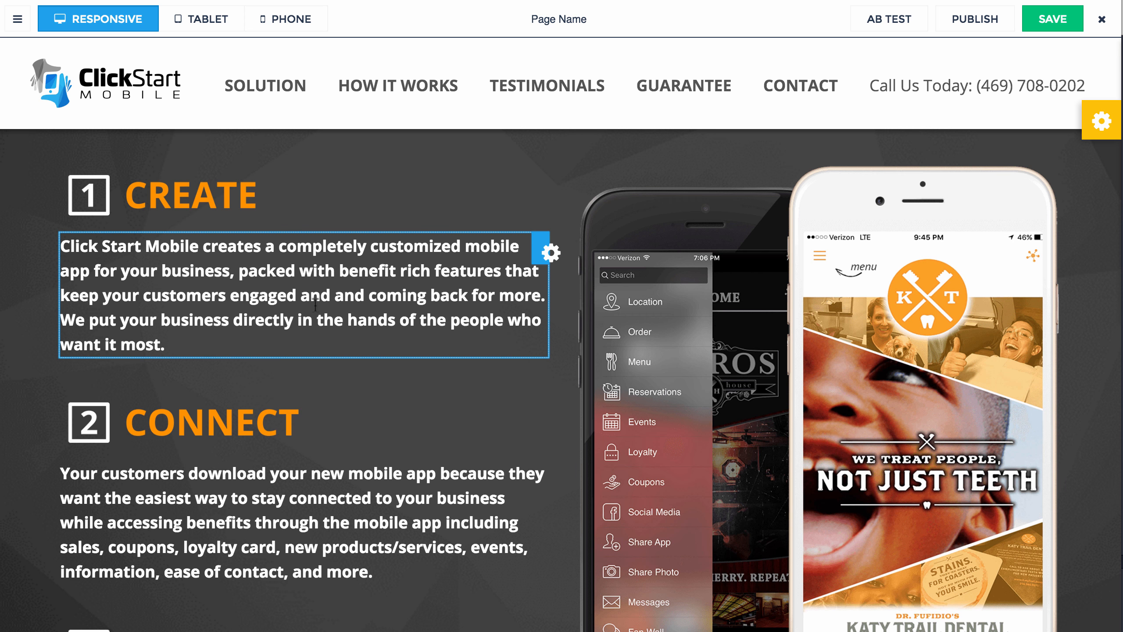
Examine the Video Options for the video placeholder under the main headline, including its embed-code setting, and close them.
{"action": "scroll", "coordinate": [322, 203], "scroll_direction": "up", "scroll_amount": 10}
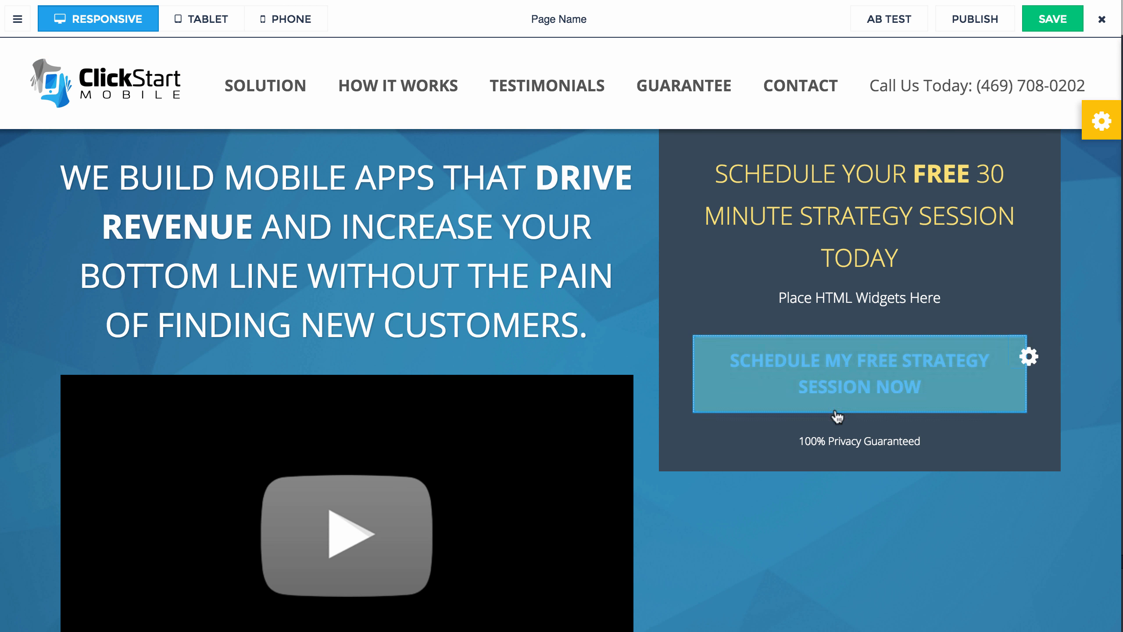
{"action": "scroll", "coordinate": [685, 495], "scroll_direction": "down", "scroll_amount": 3}
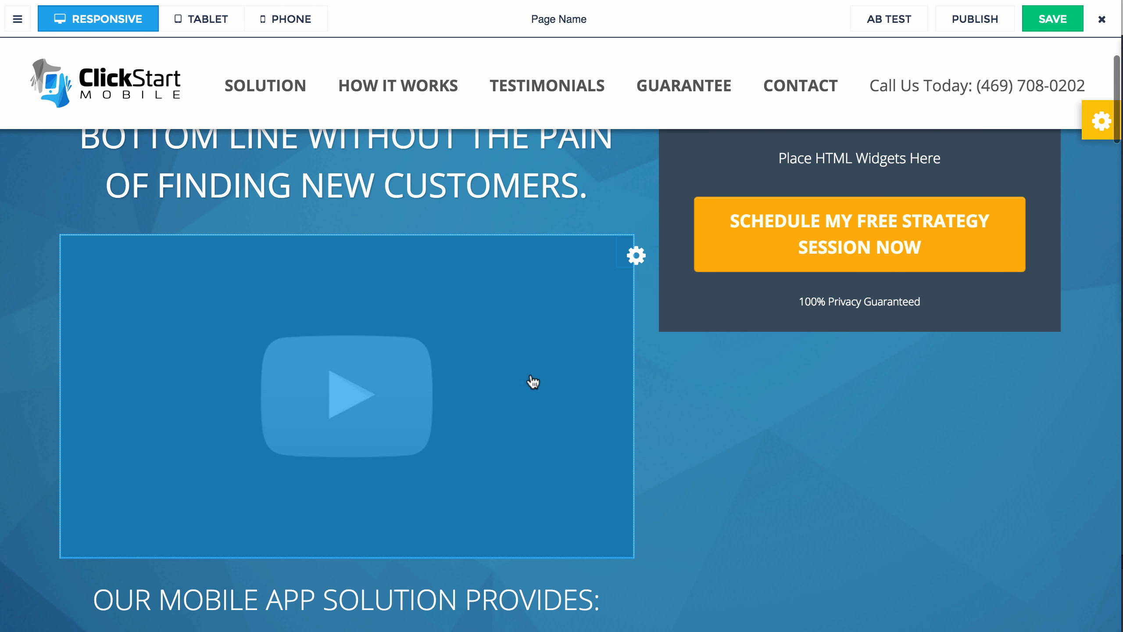
{"action": "left_click", "coordinate": [339, 340]}
{"action": "left_click", "coordinate": [341, 149]}
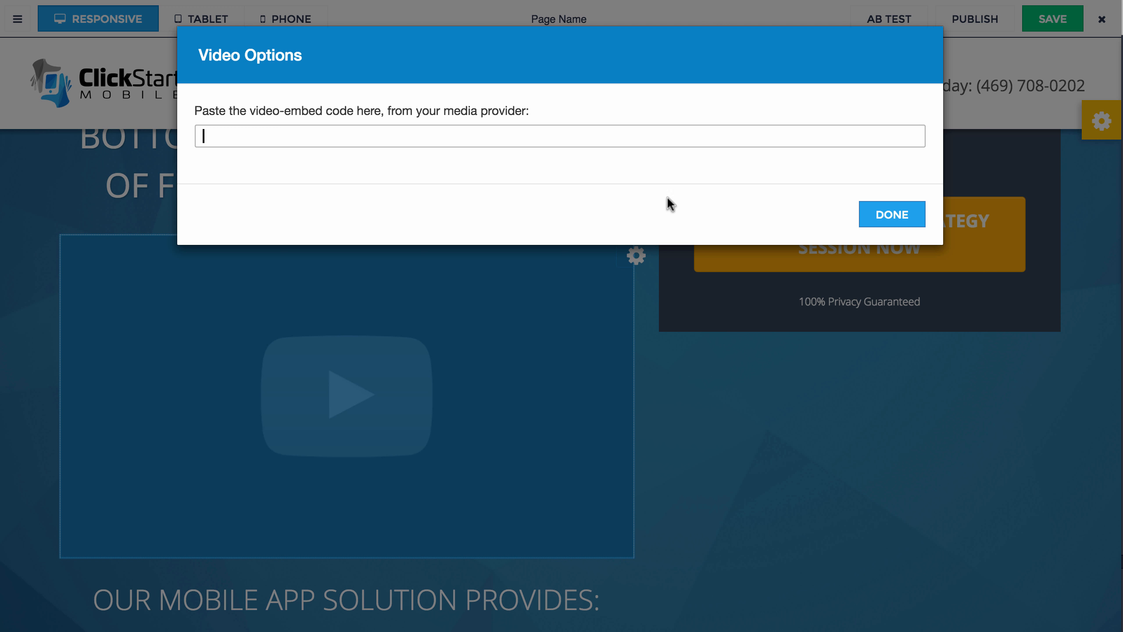
{"action": "left_click", "coordinate": [892, 216]}
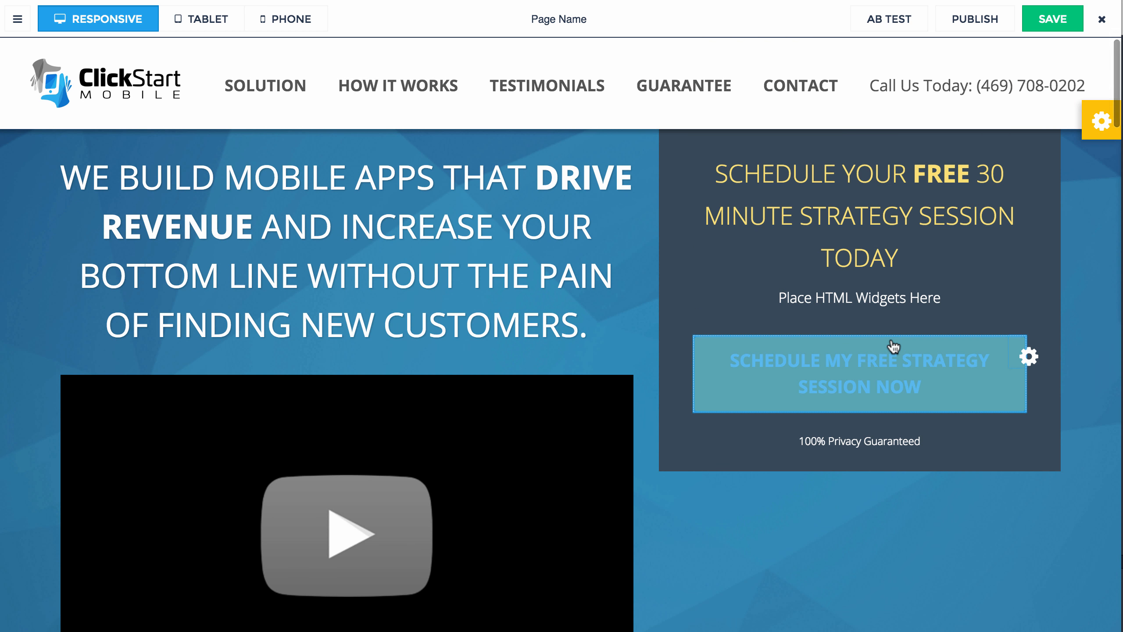